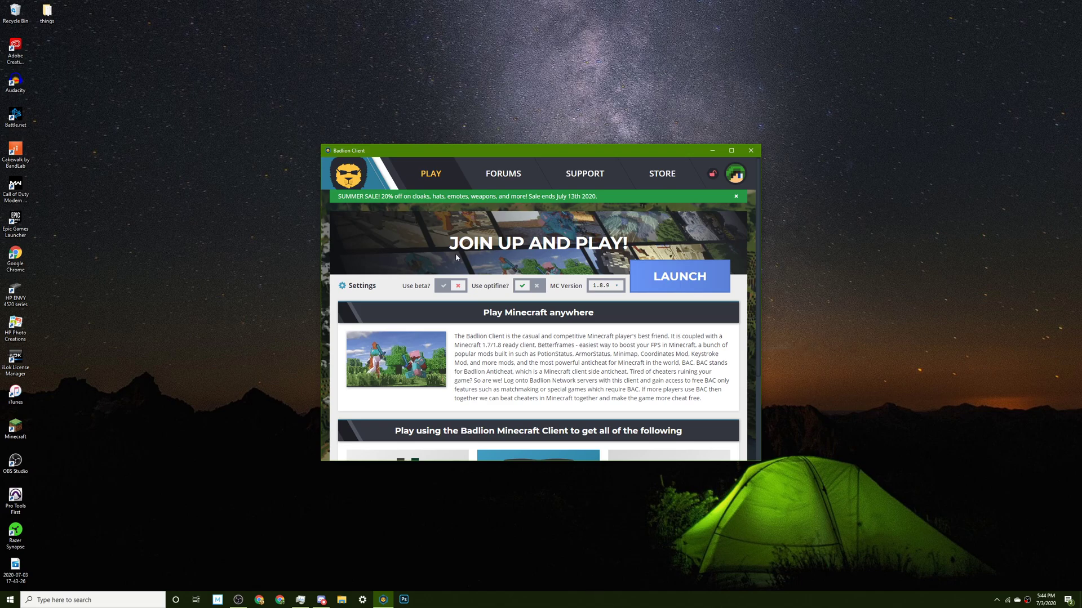
Launch Minecraft 1.8.9 with OptiFine and search the client's mods for "repl" to check the Replay mod.
click(681, 288)
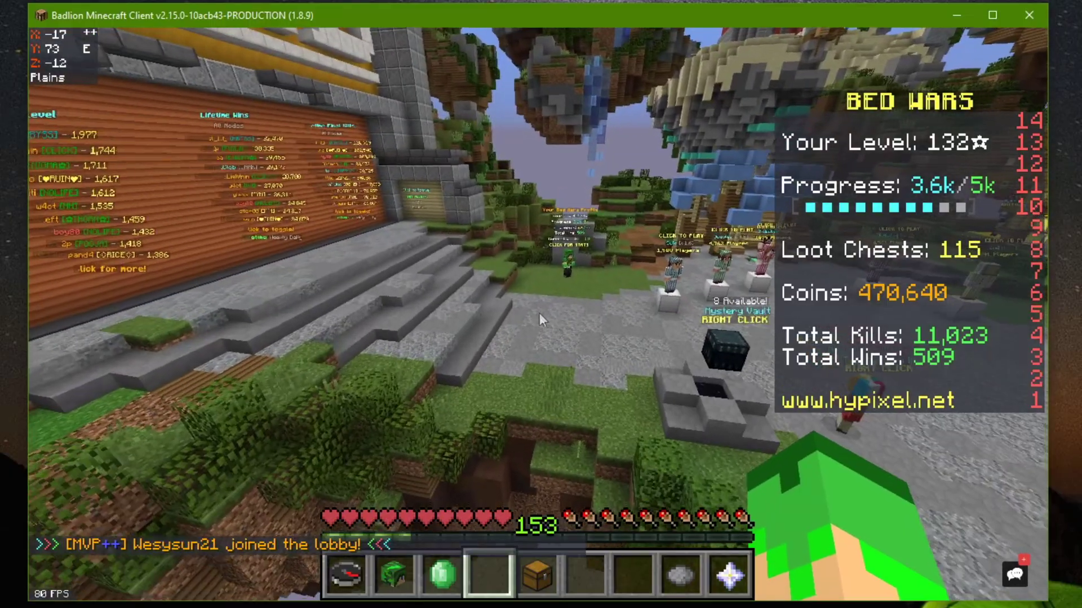
key(Escape)
click(530, 248)
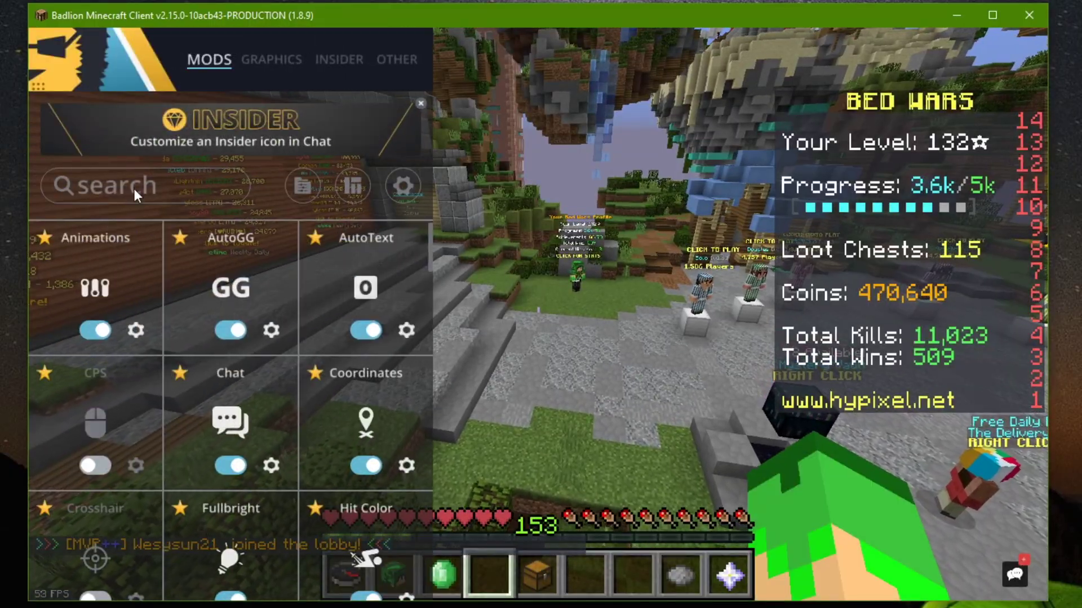
text(repl)
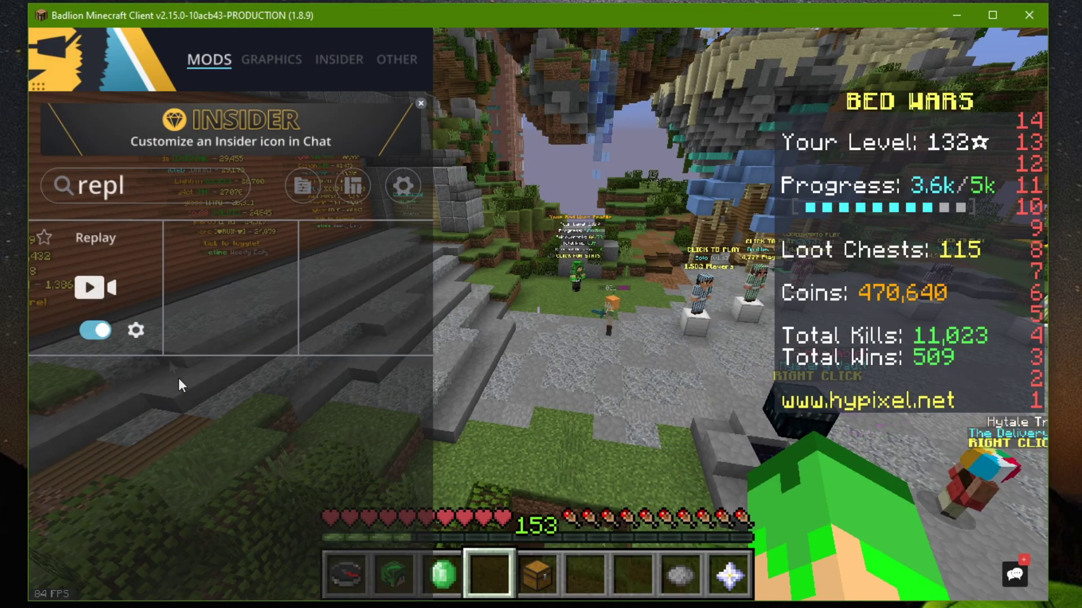
key(Escape)
Walk from the Bed Wars lobby plaza up the stone path towards the purple portal to record movement for the replay.
key(w)
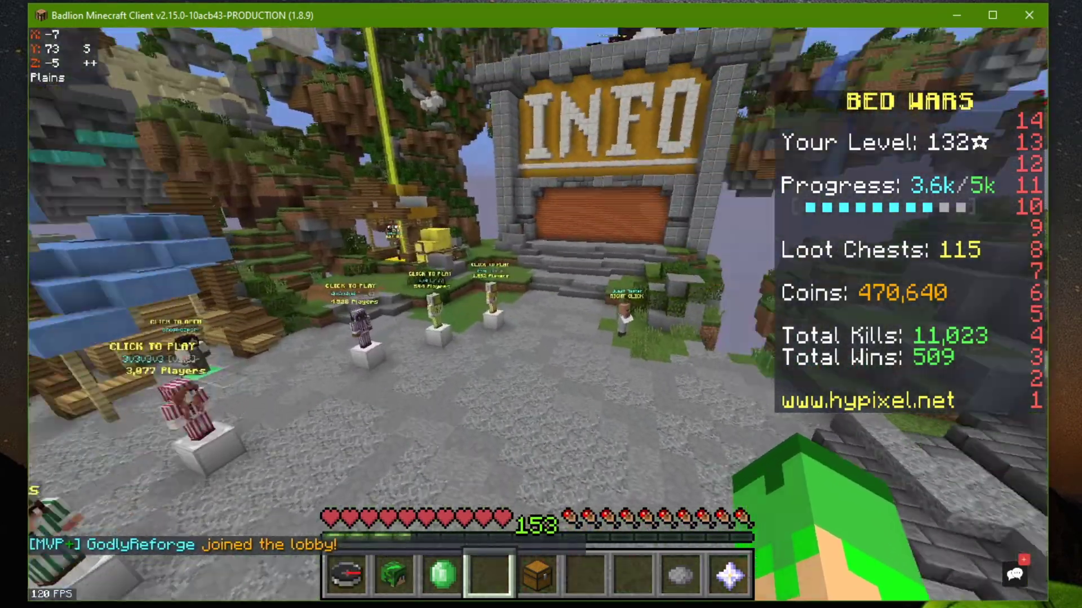
key(w)
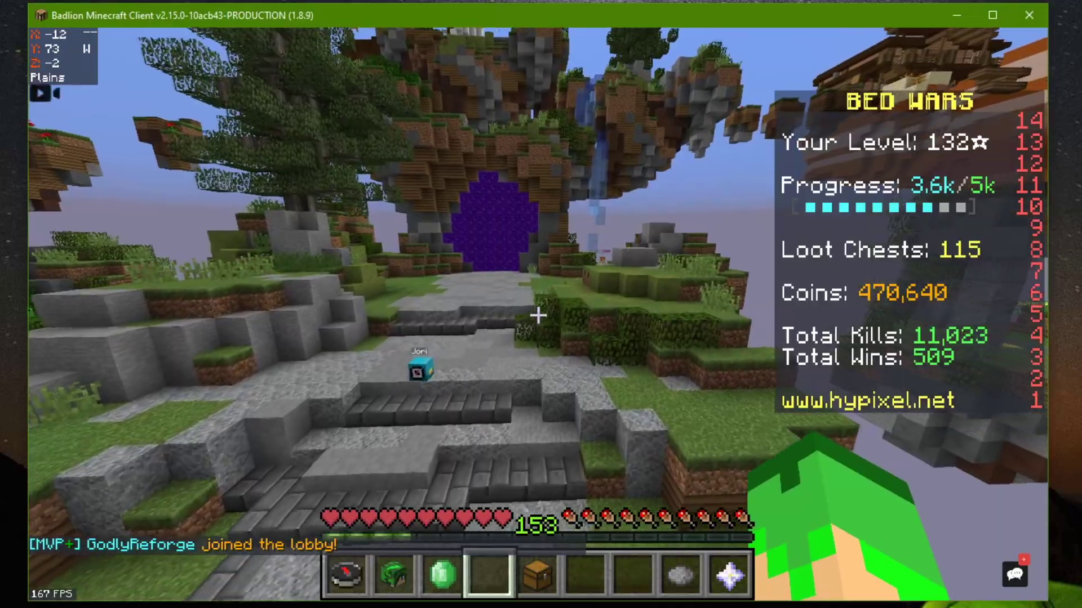
key(w)
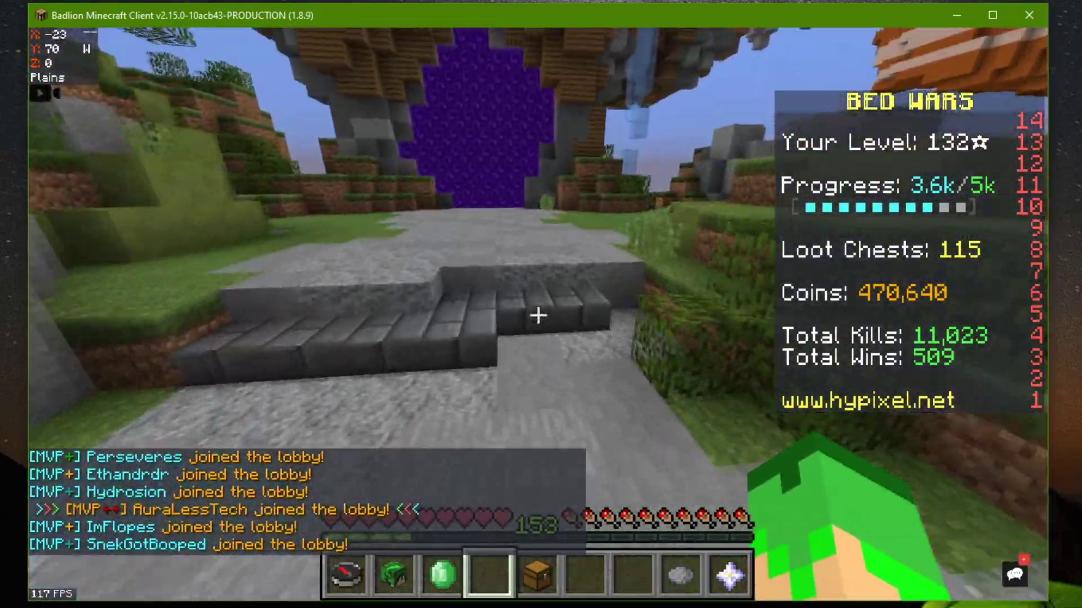
key(w)
Jump and swing the arm repeatedly on the grass beside the portal path to record action poses.
click(538, 315)
click(538, 316)
key(space)
click(538, 316)
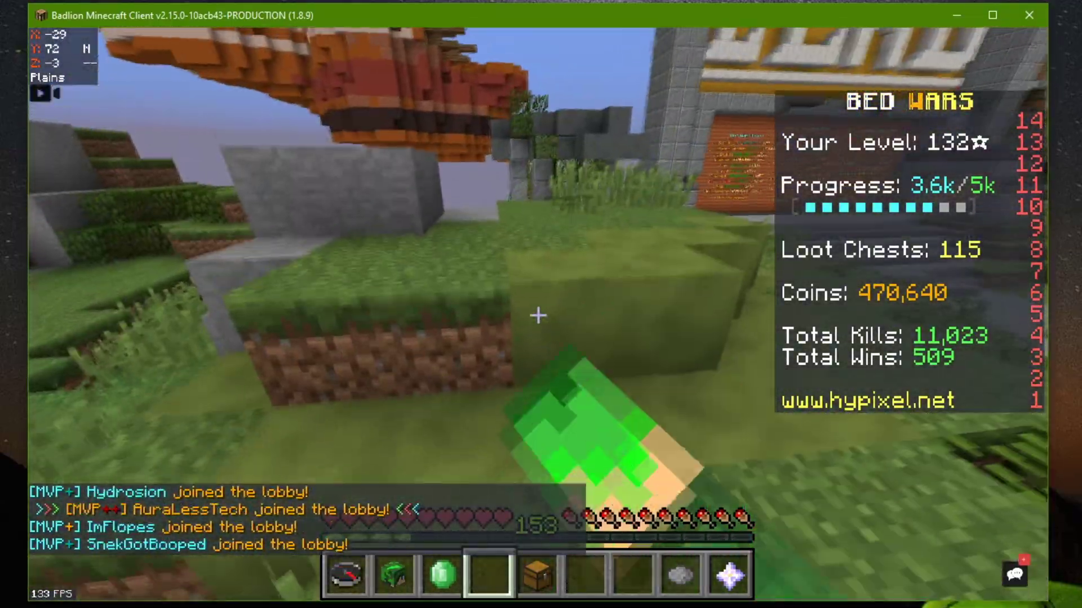
key(space)
click(538, 316)
key(w)
key(space)
click(538, 316)
click(538, 316)
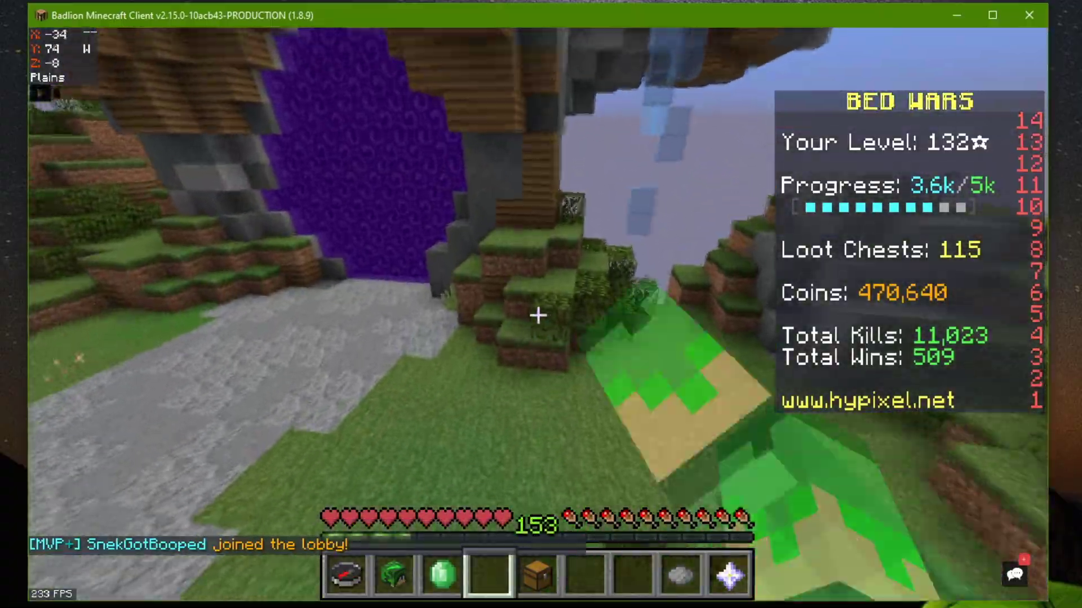
Run around near the portal again, jumping and swinging the arm to record more poses.
key(w)
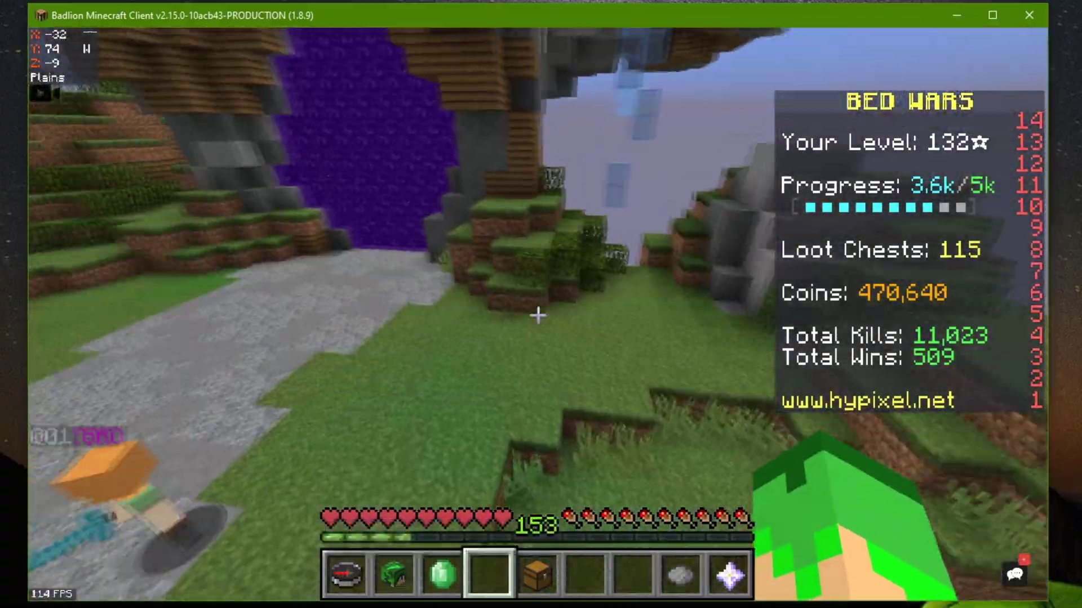
key(w)
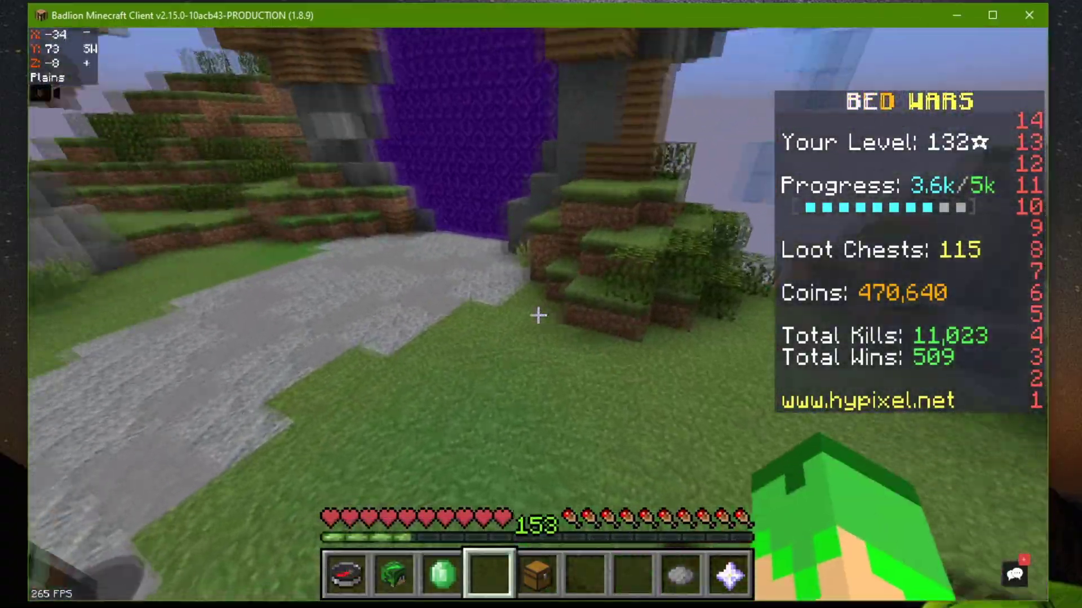
key(w)
key(space)
click(538, 315)
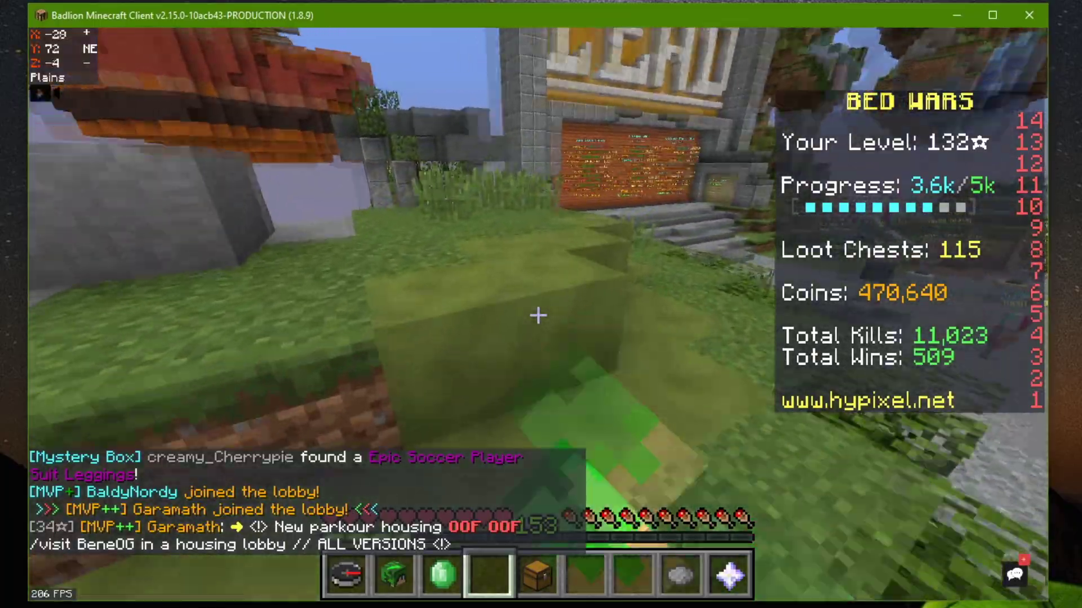
key(space)
click(538, 316)
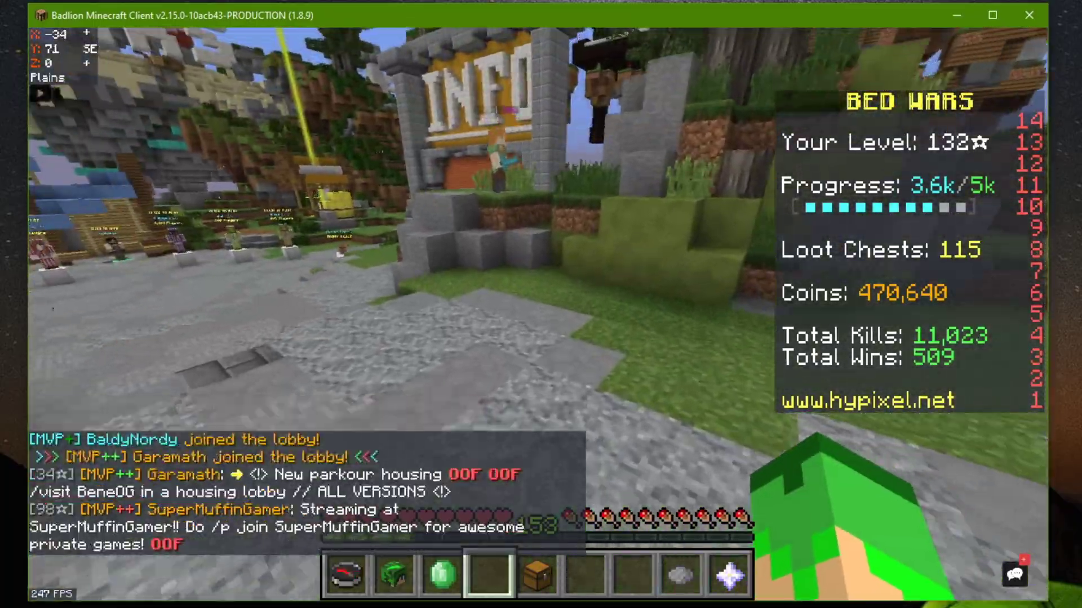
Run and jump across the lobby, past the INFO board and the leaderboard, to record further running footage.
key(w)
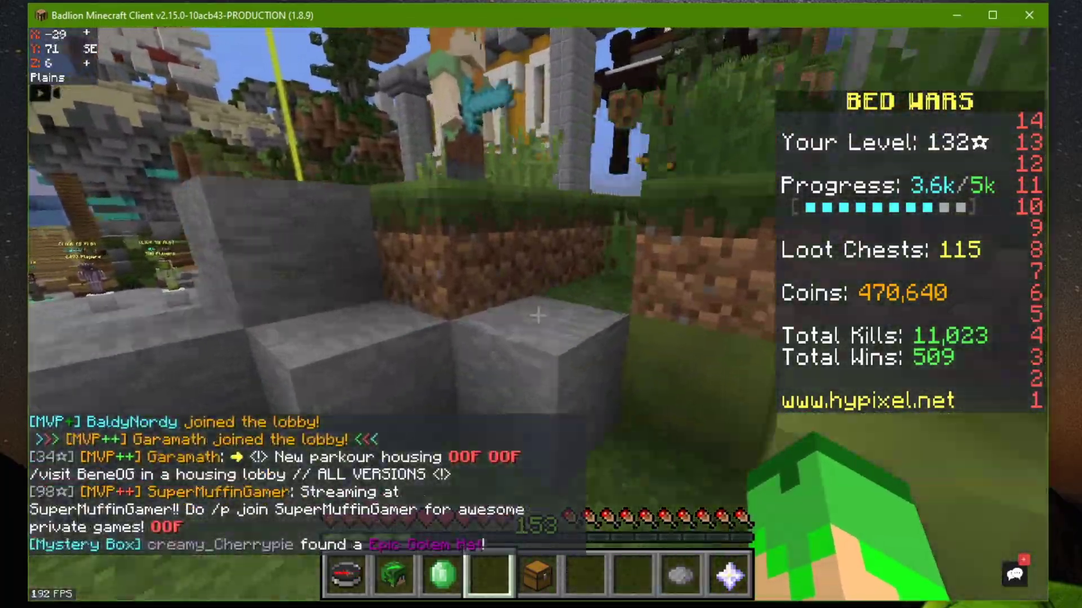
key(space)
key(w)
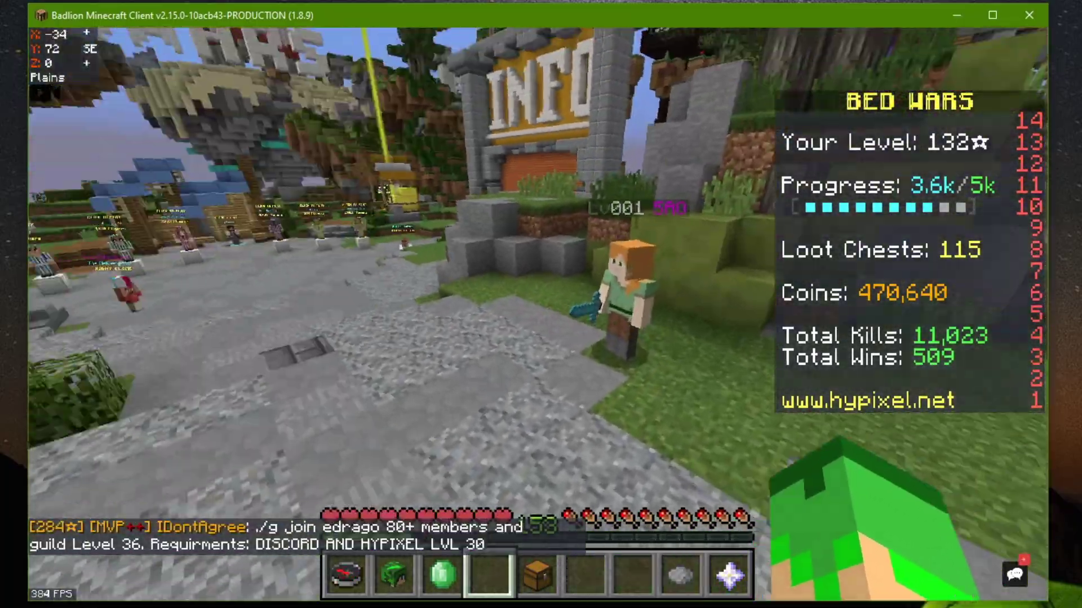
key(w)
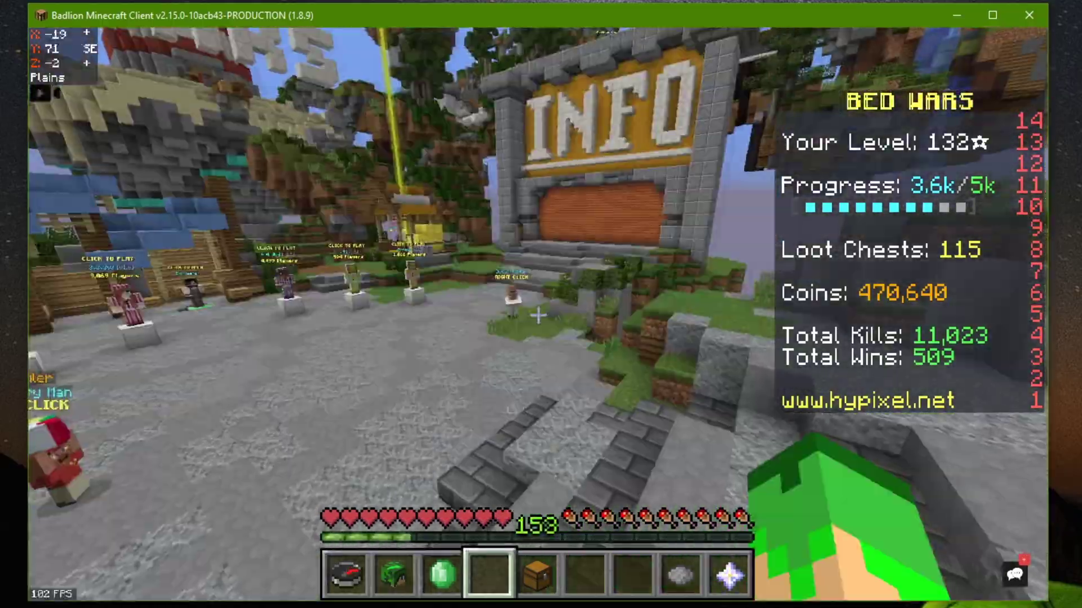
key(w)
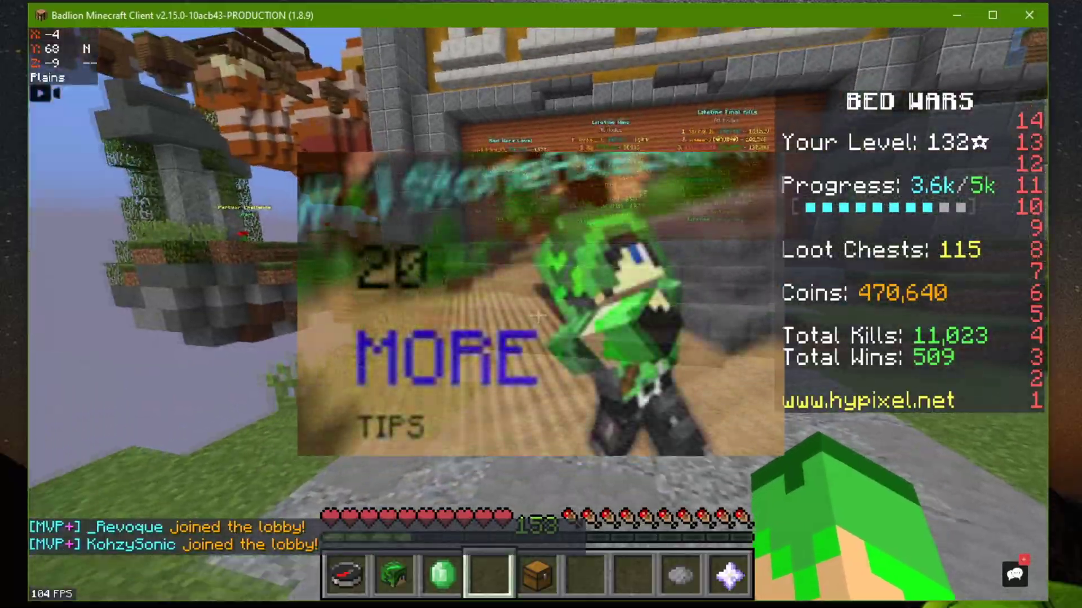
key(w)
key(w)
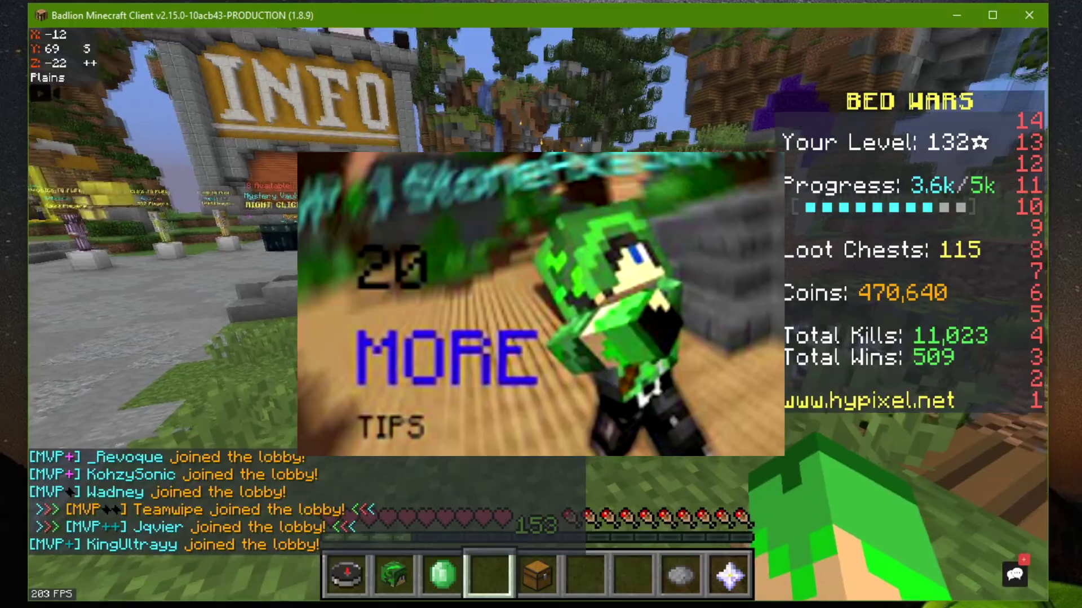
key(w)
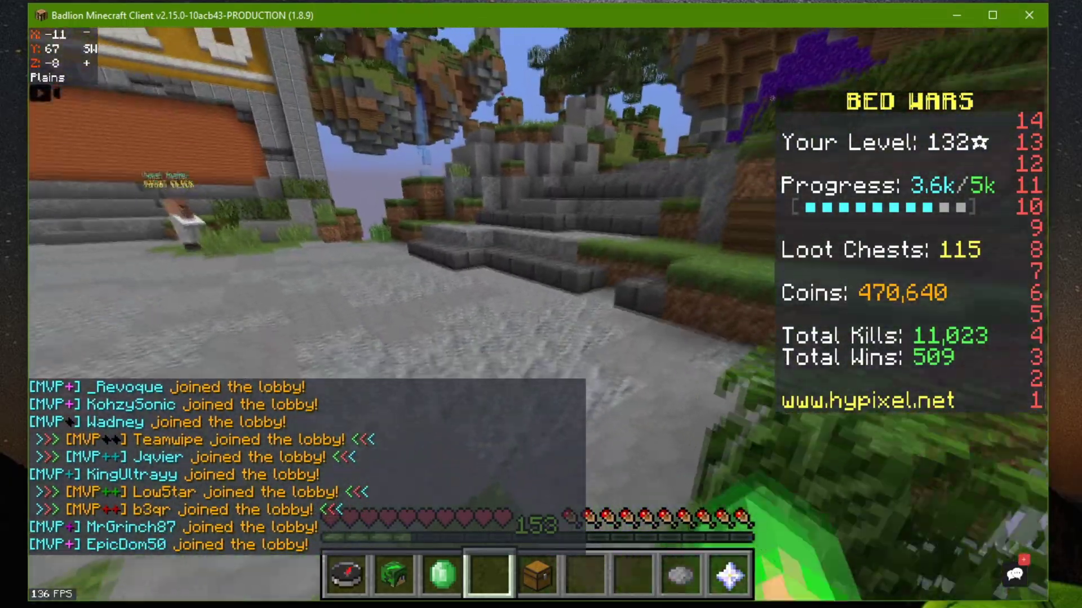
Disconnect from the server and load the replay 2020-07-03_17.46.53.mcpr in the Replay Viewer.
key(Escape)
click(435, 352)
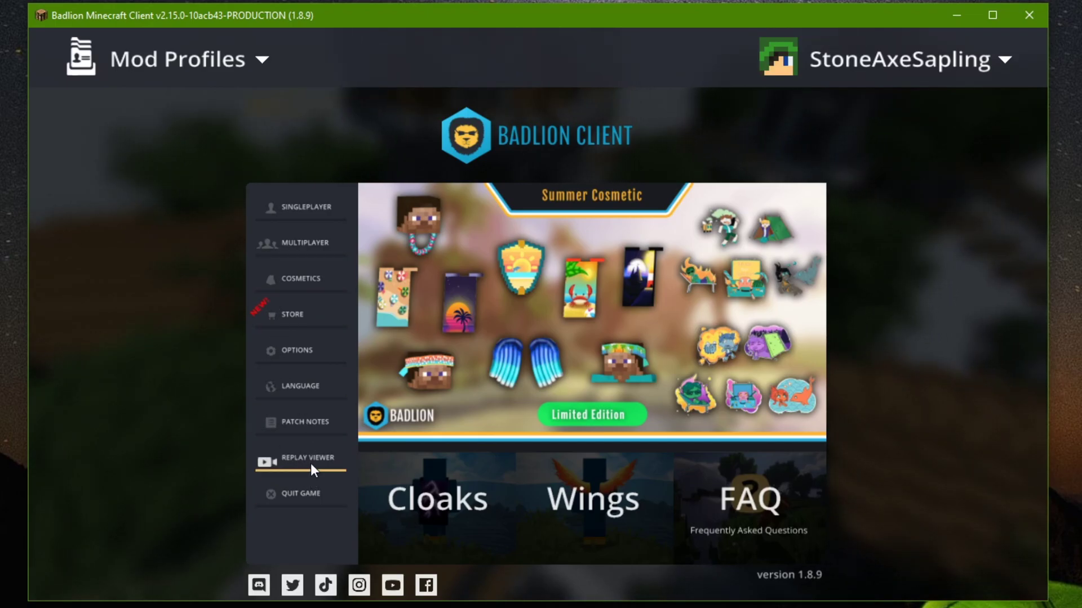
click(309, 463)
scroll(586, 333, down, 5)
scroll(588, 336, up, 5)
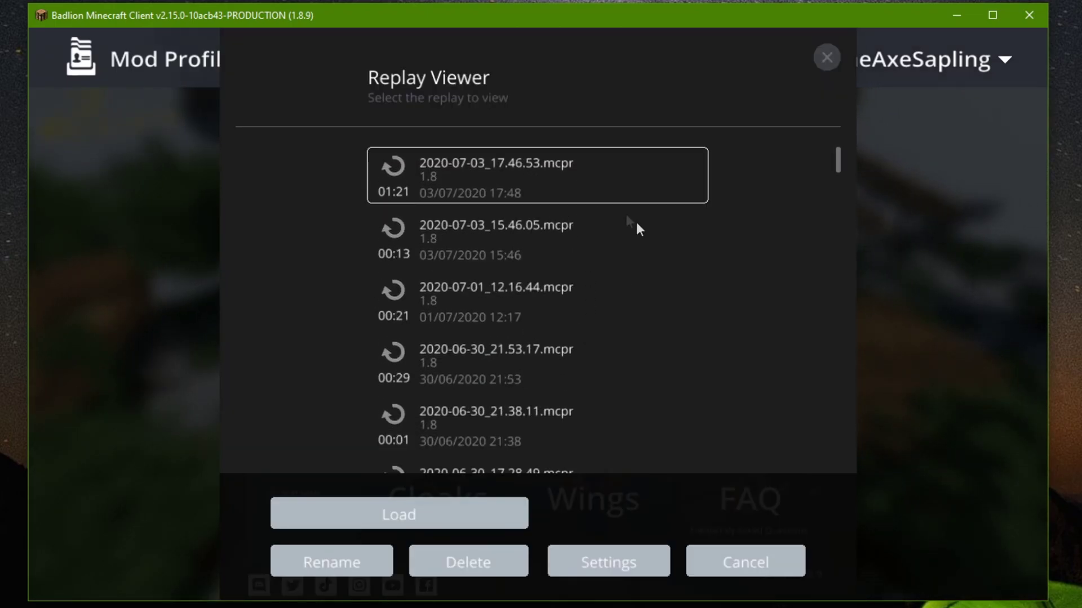
double_click(403, 193)
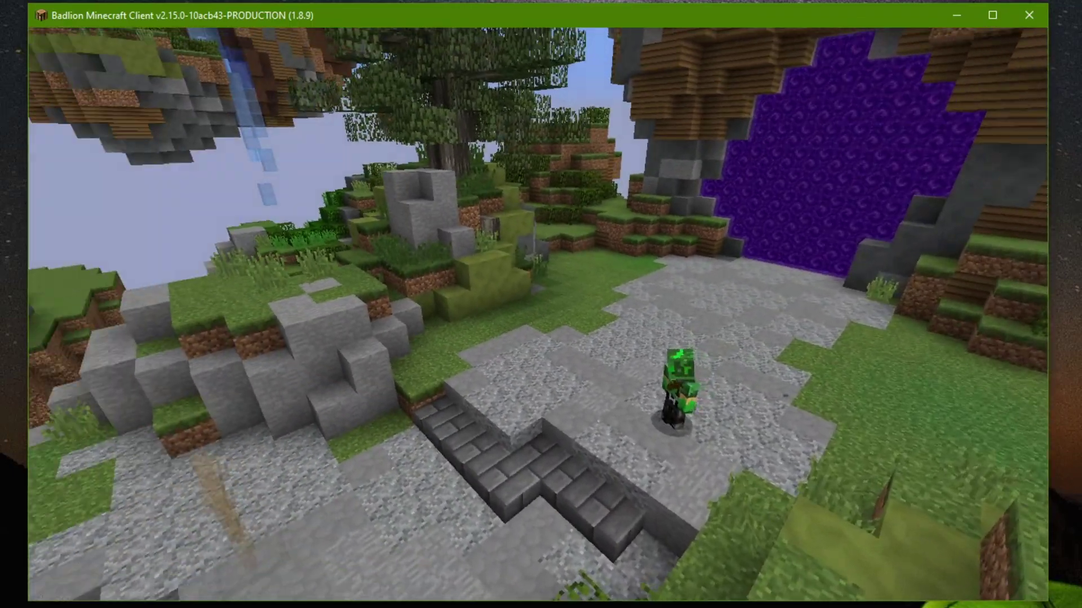
Hide the interface for a clean shot of the character and exit the replay.
key(F1)
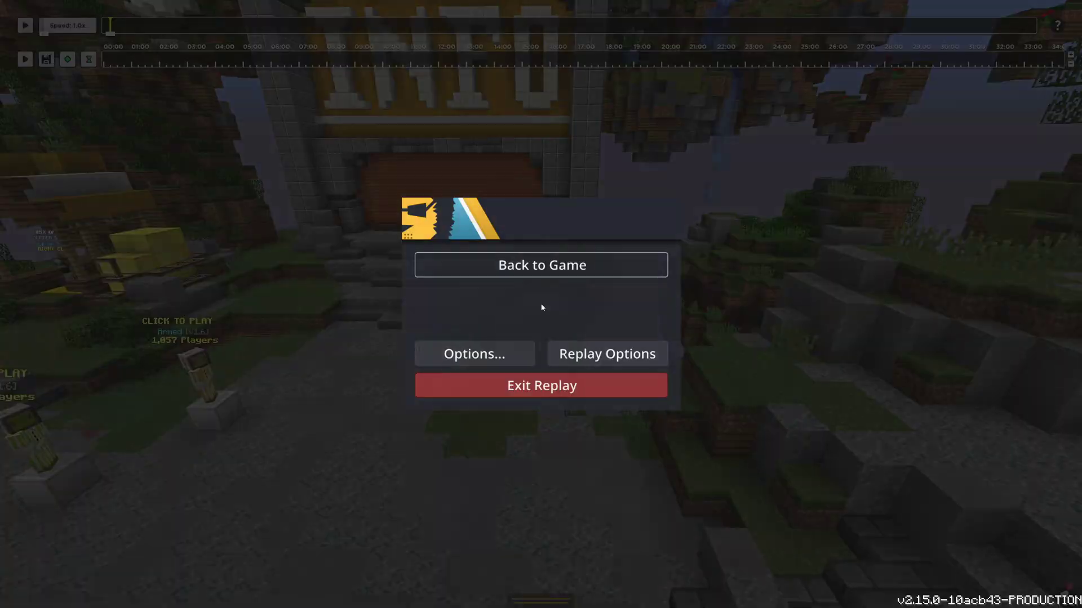
click(481, 385)
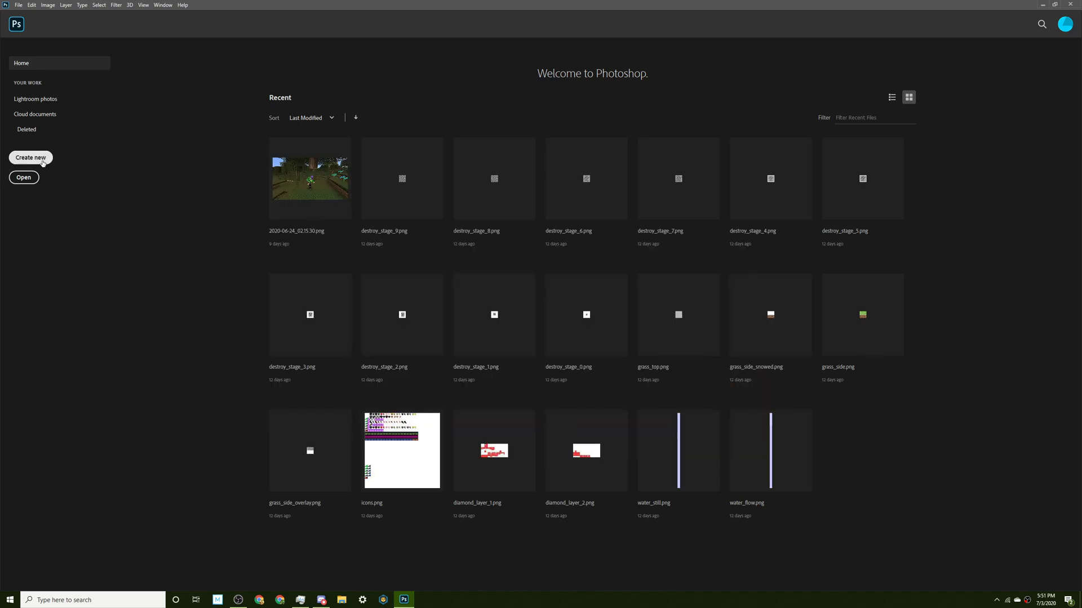
In Photoshop, create a 1280 × 720 px document at 300 pixels/inch in RGB with a white background.
click(31, 158)
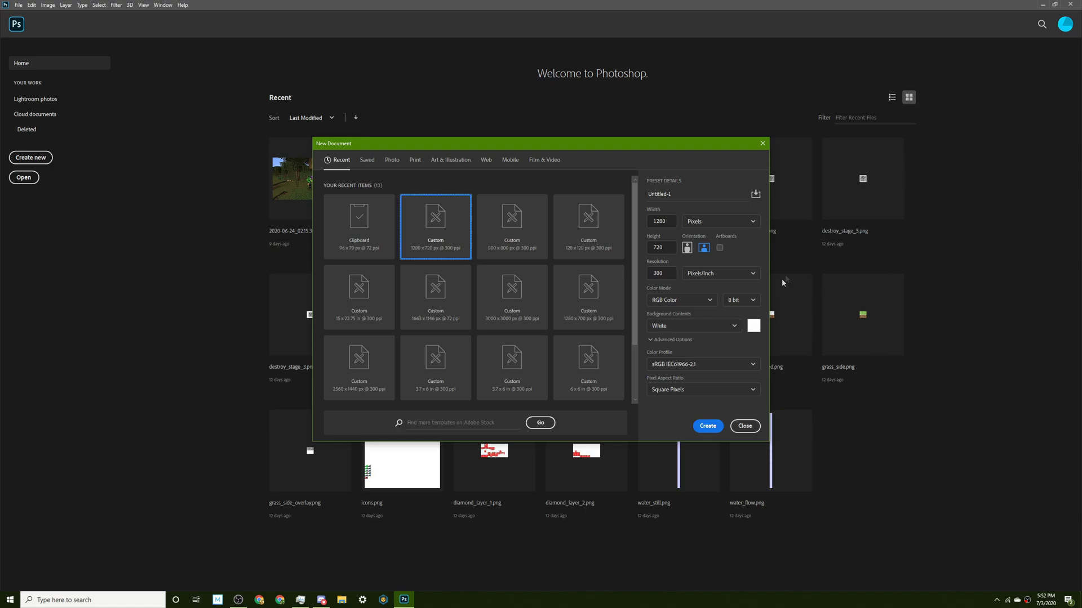
key(Return)
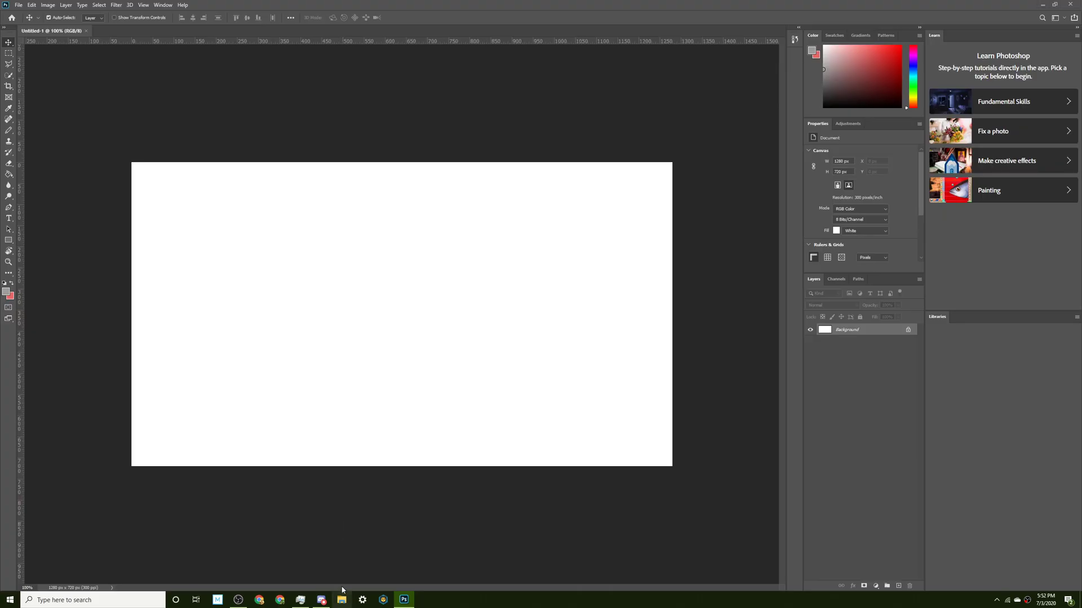
Place the screenshot 2020-07-03_17.49.25 from the .minecraft screenshots folder onto the blank canvas.
click(868, 73)
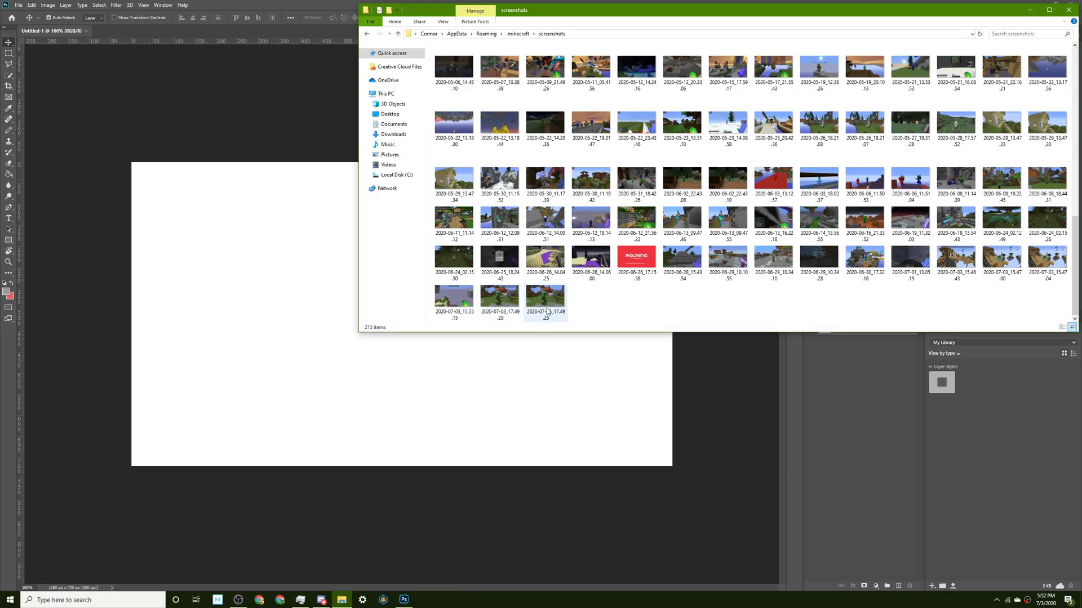
click(546, 303)
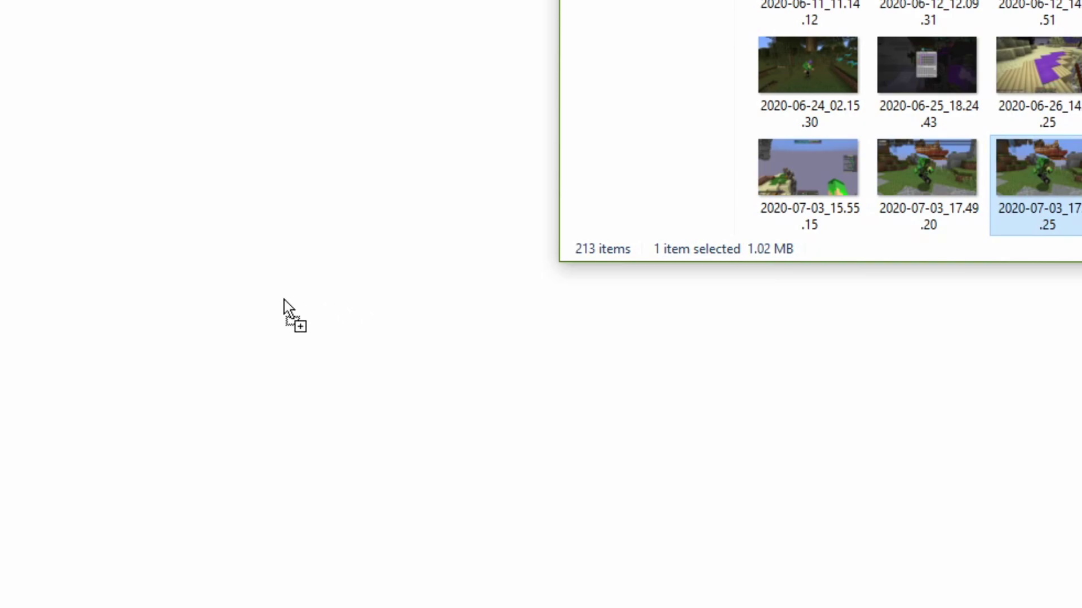
drag(284, 299, 284, 300)
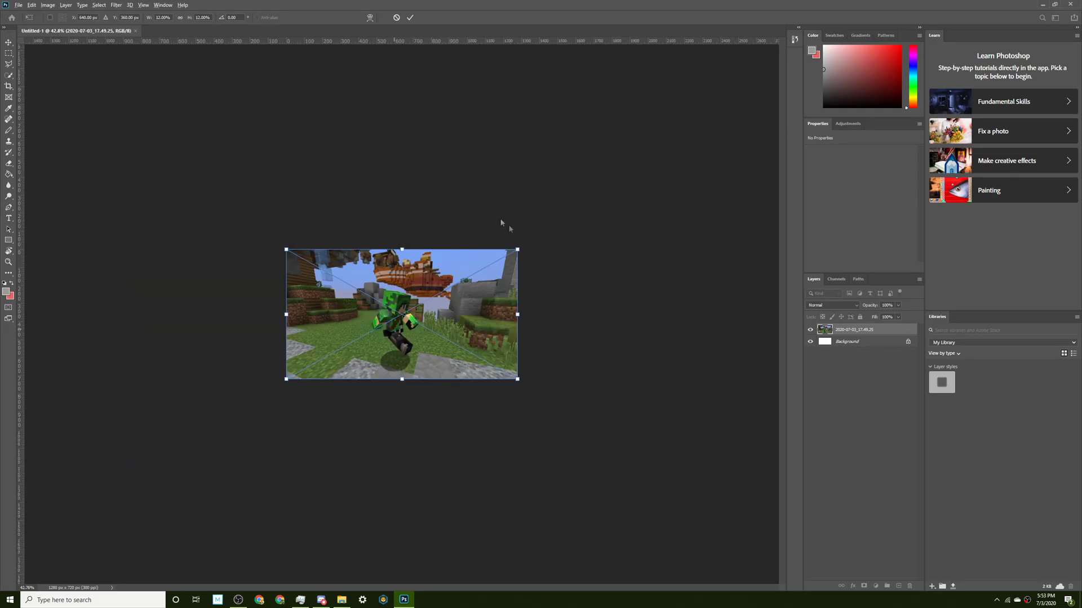
Enlarge the placed screenshot to about 2097 × 1180 px, shift it so the running character sits in the canvas's left half, and commit the placement.
scroll(437, 307, up, 3)
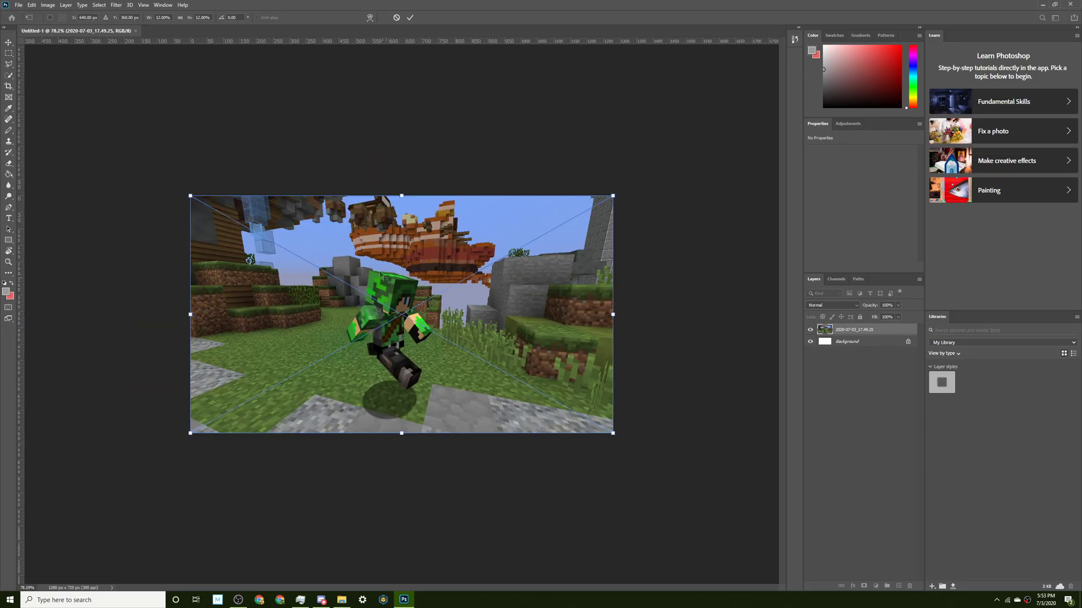
scroll(387, 310, down, 5)
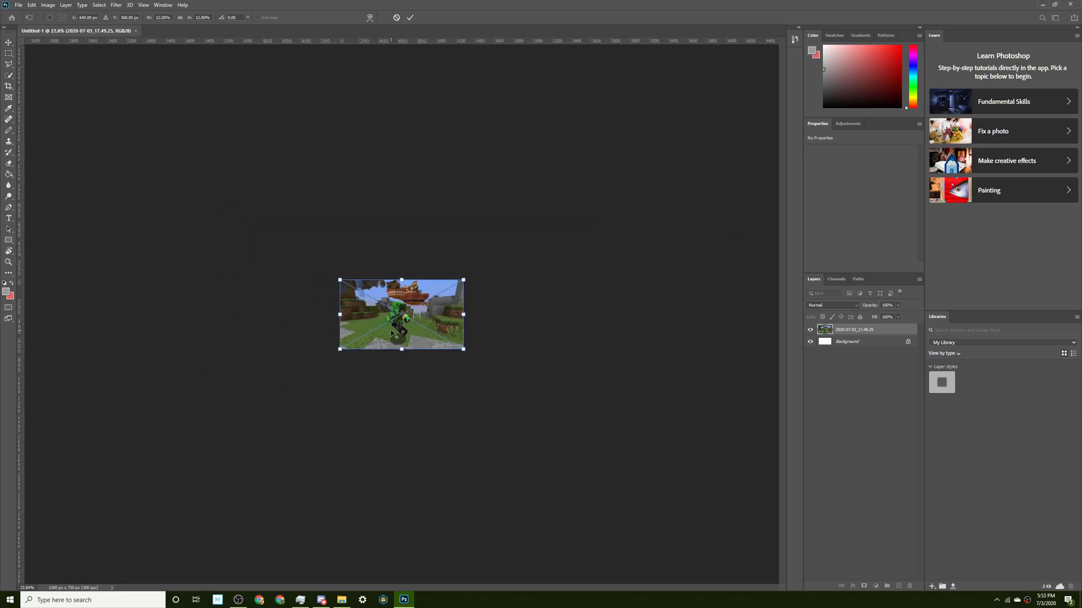
scroll(393, 333, up, 5)
scroll(393, 334, down, 4)
scroll(417, 314, up, 3)
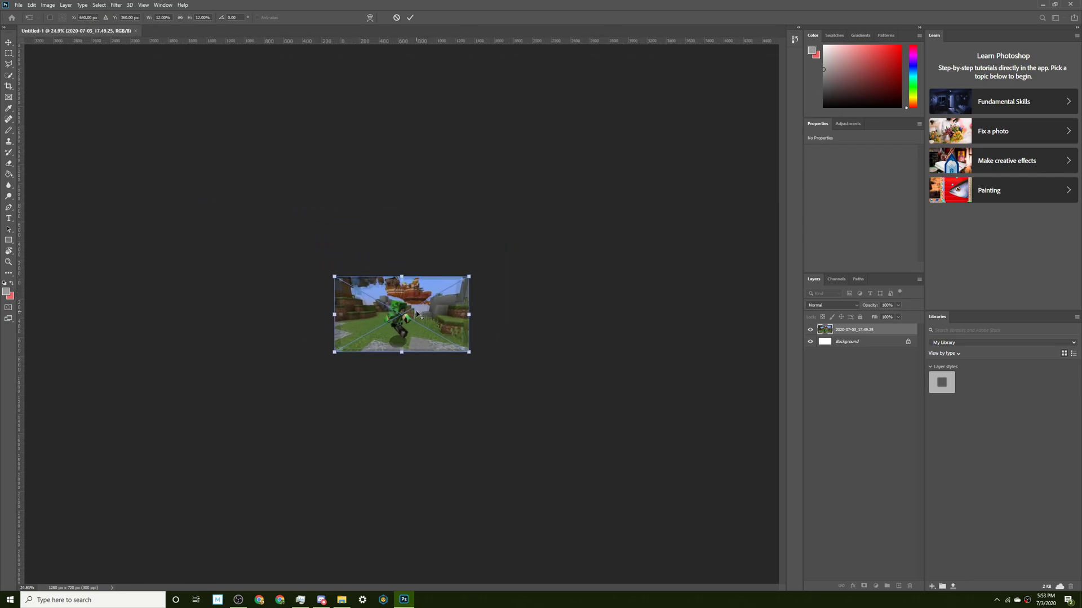
scroll(417, 315, down, 4)
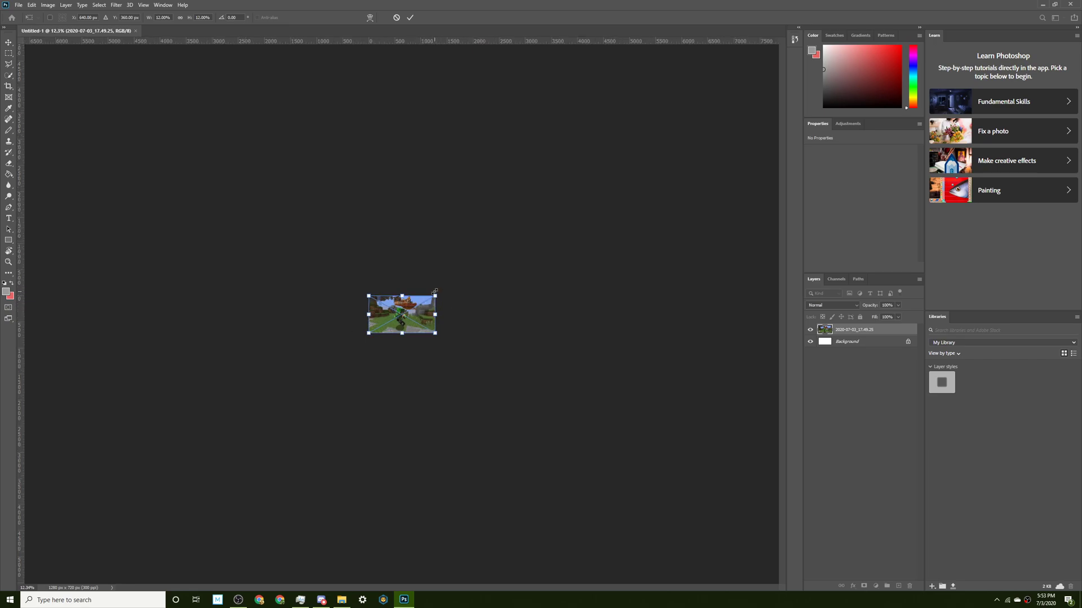
drag(442, 295, 479, 272)
drag(448, 302, 409, 313)
scroll(395, 337, up, 3)
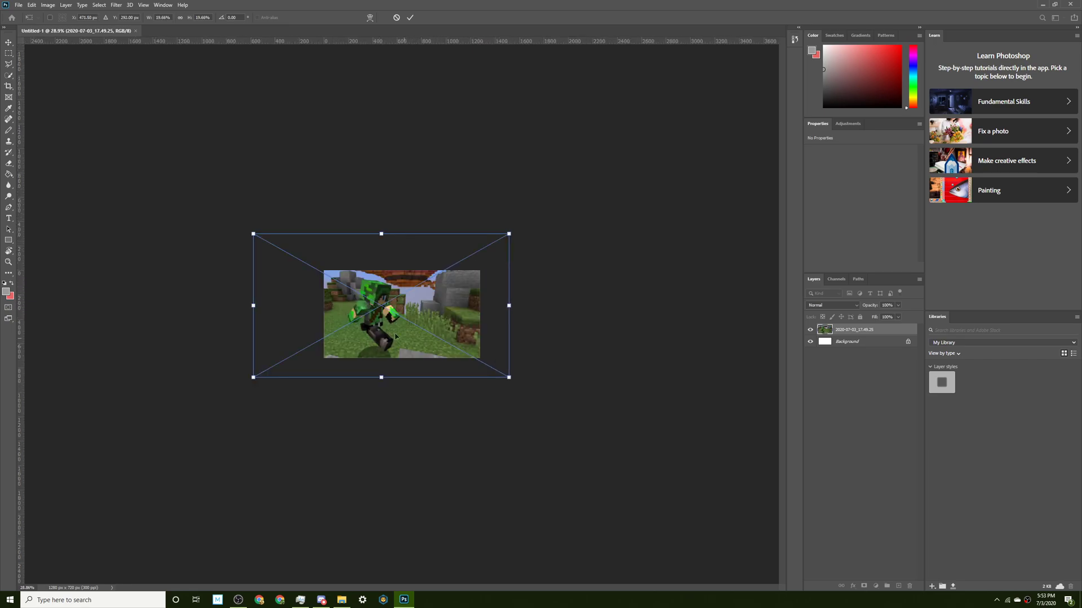
scroll(419, 315, up, 3)
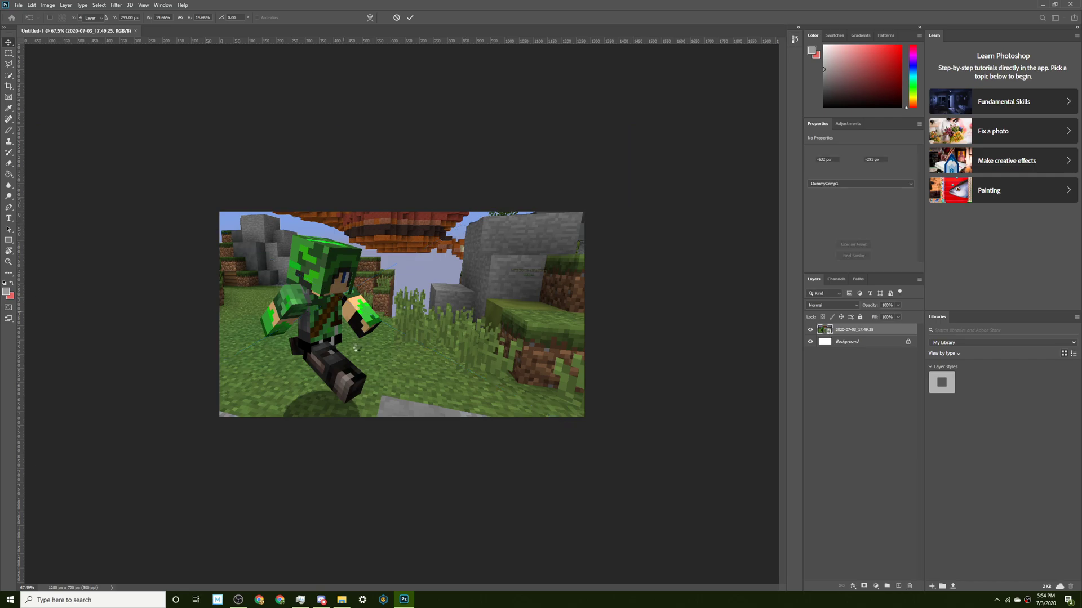
key(Return)
scroll(401, 304, down, 2)
scroll(307, 366, up, 4)
scroll(259, 364, down, 1)
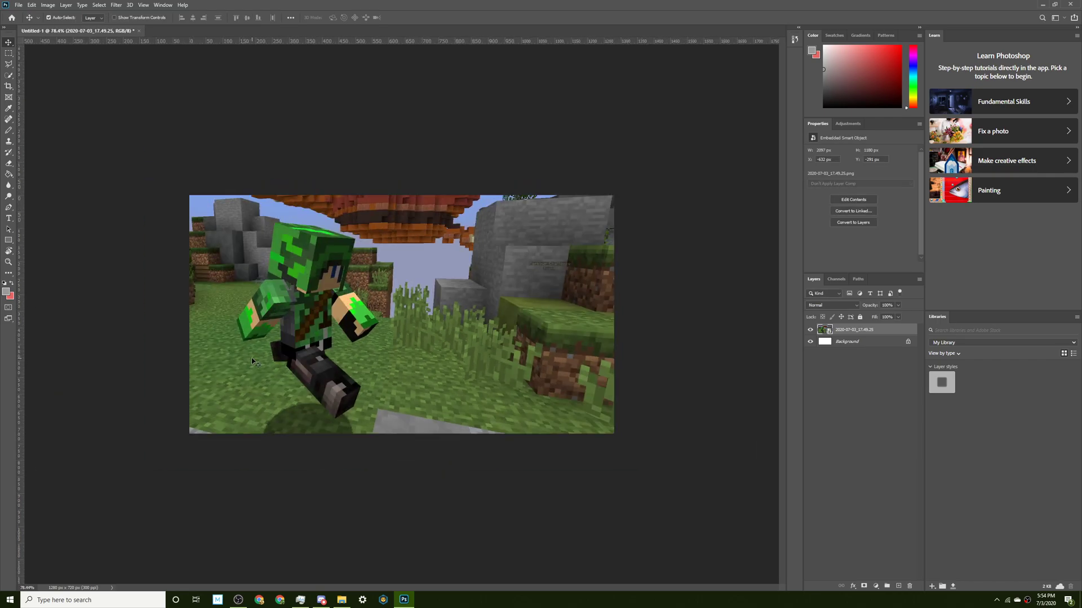
Start a Polygonal Lasso outline along the character's hood, face, front arm and front of the torso down to the hip.
scroll(255, 363, up, 3)
scroll(253, 362, up, 2)
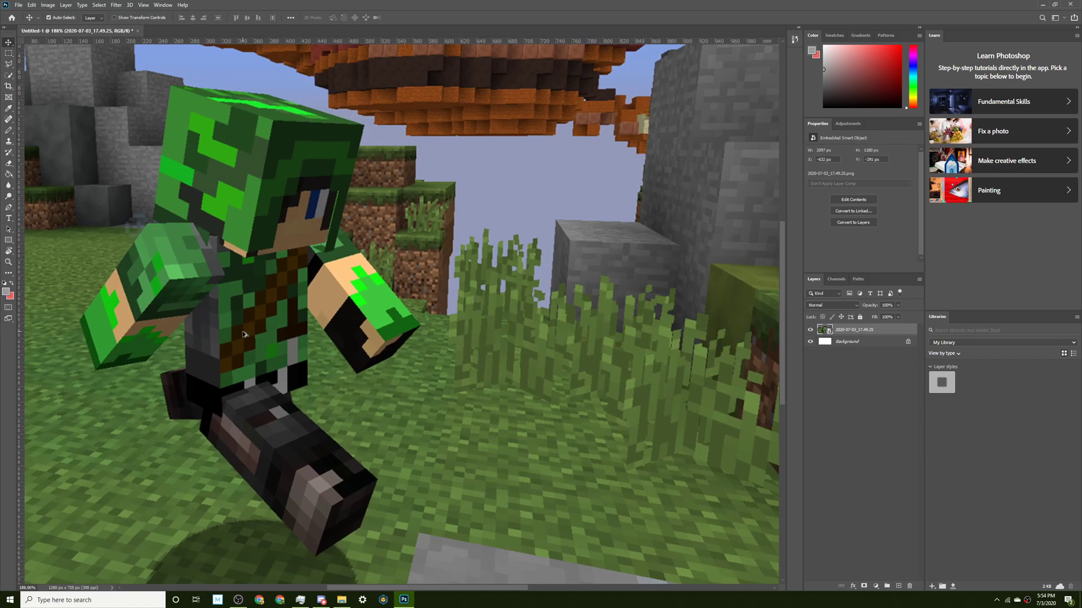
drag(12, 67, 78, 76)
scroll(248, 233, up, 1)
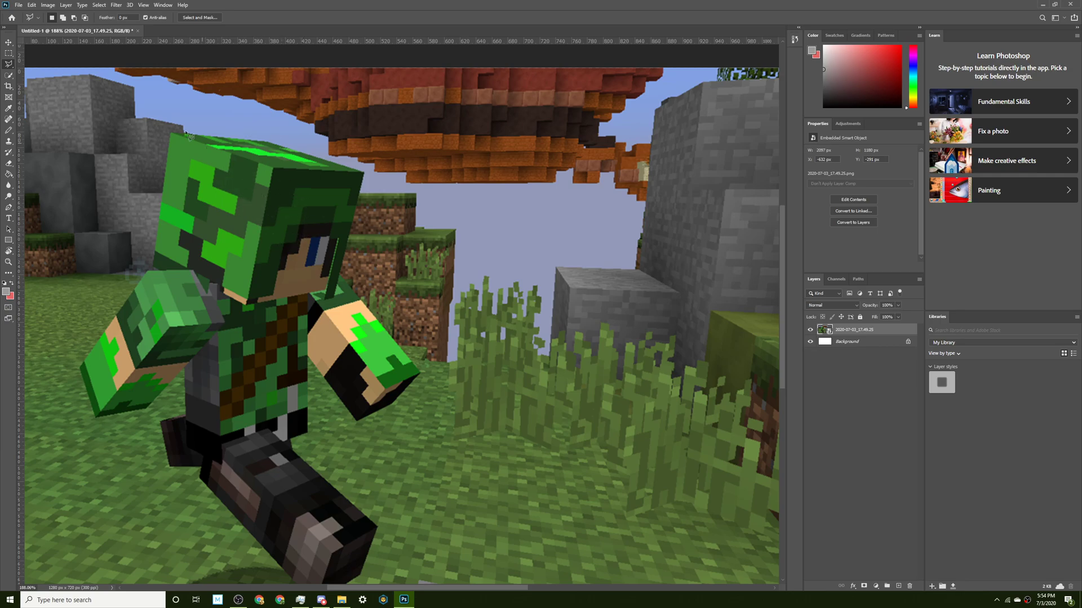
scroll(160, 150, up, 1)
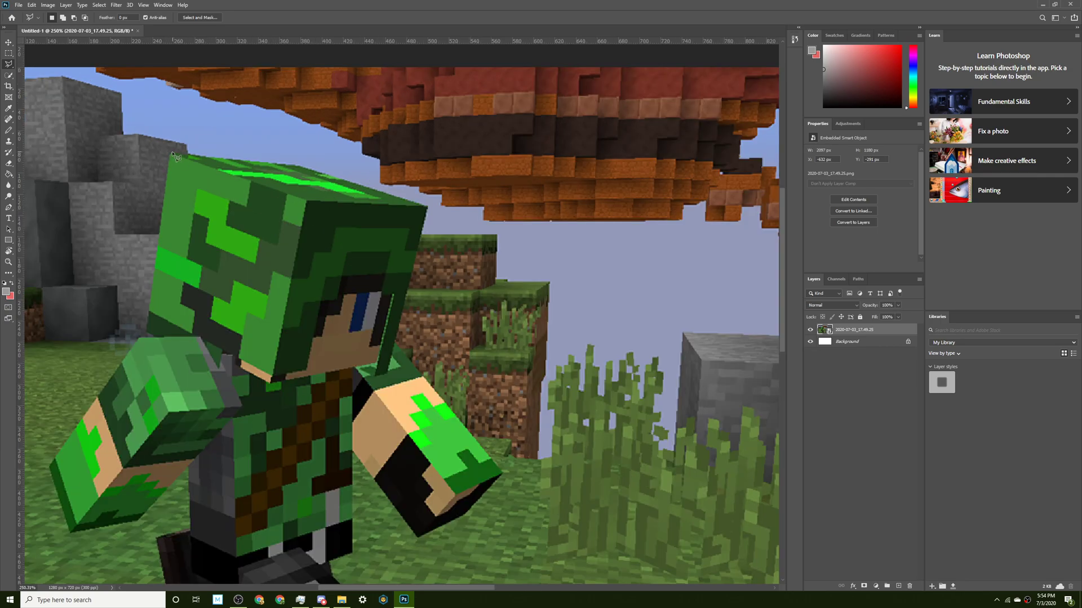
click(297, 164)
click(427, 207)
click(397, 348)
click(416, 536)
click(353, 451)
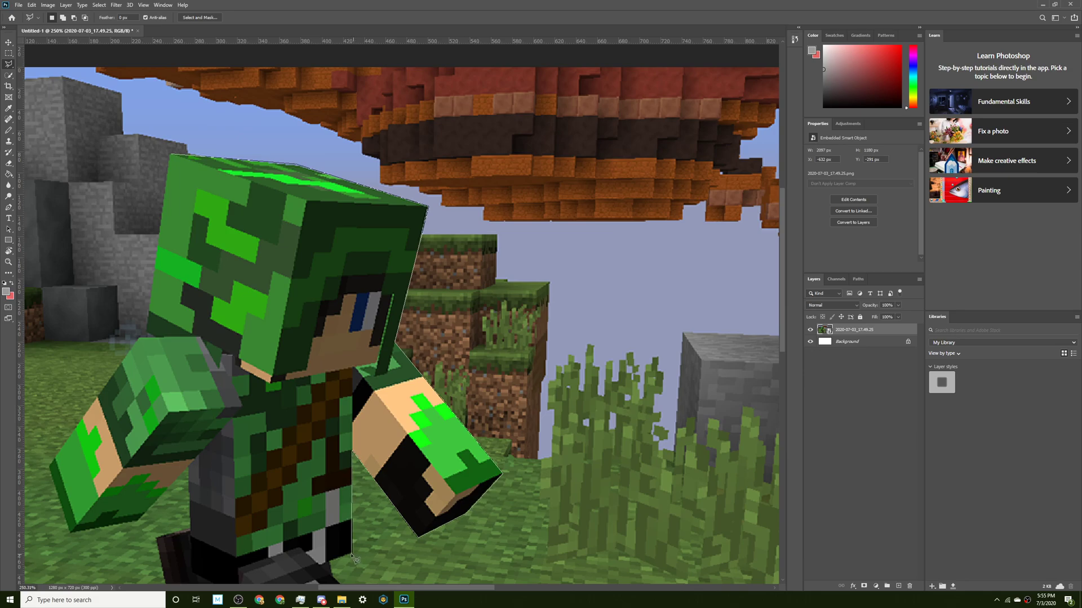
click(352, 553)
click(330, 562)
click(333, 576)
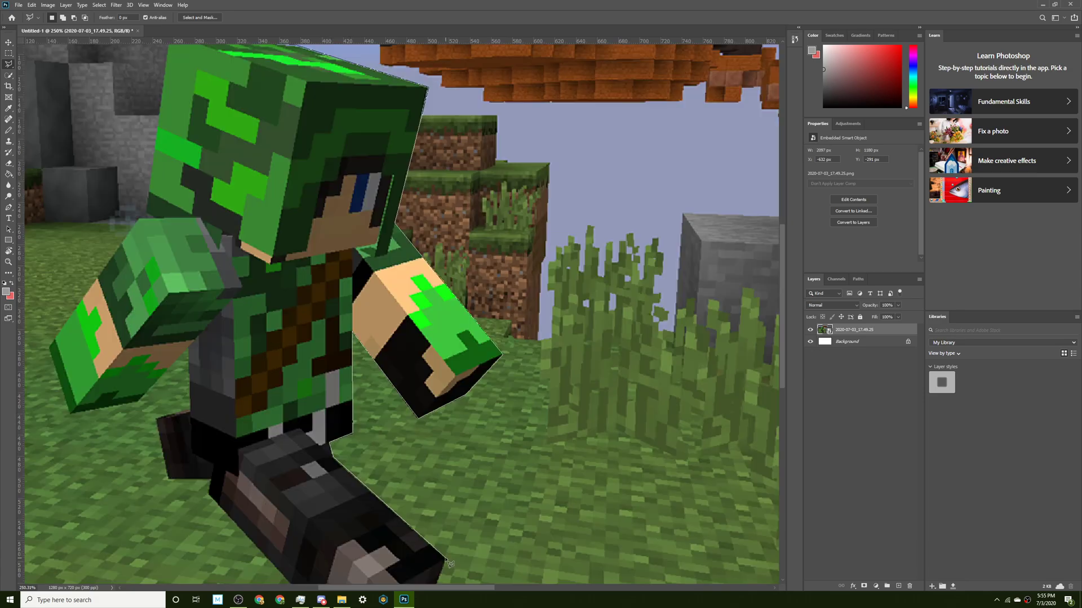
Continue the lasso outline around the front boot, rear foot and back arm, and close it as a selection of the whole character.
click(445, 562)
click(428, 485)
click(363, 515)
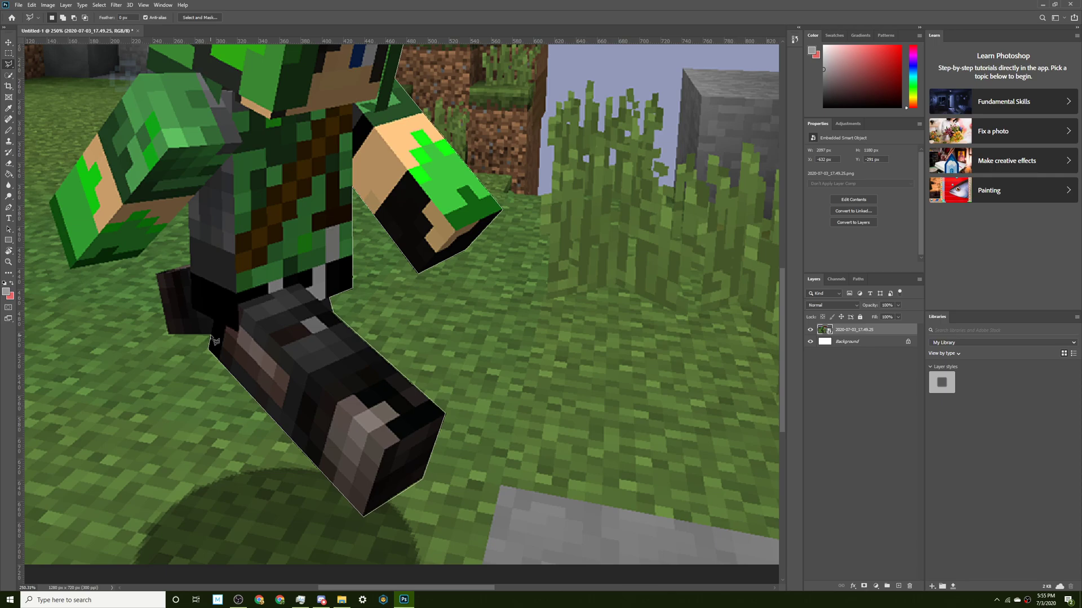
click(211, 335)
click(168, 333)
click(156, 273)
click(189, 265)
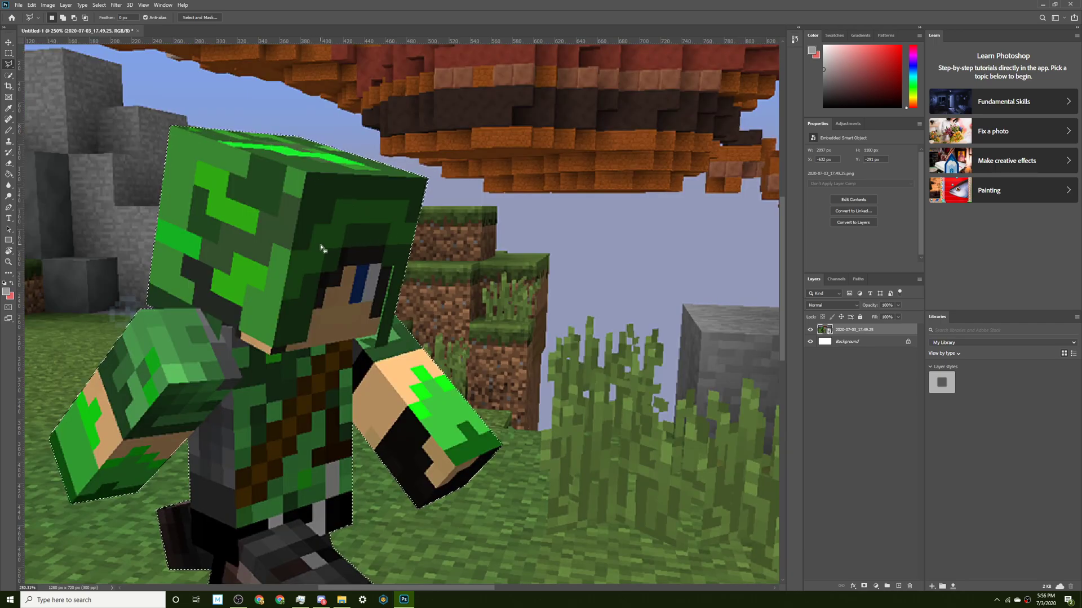
scroll(303, 364, down, 3)
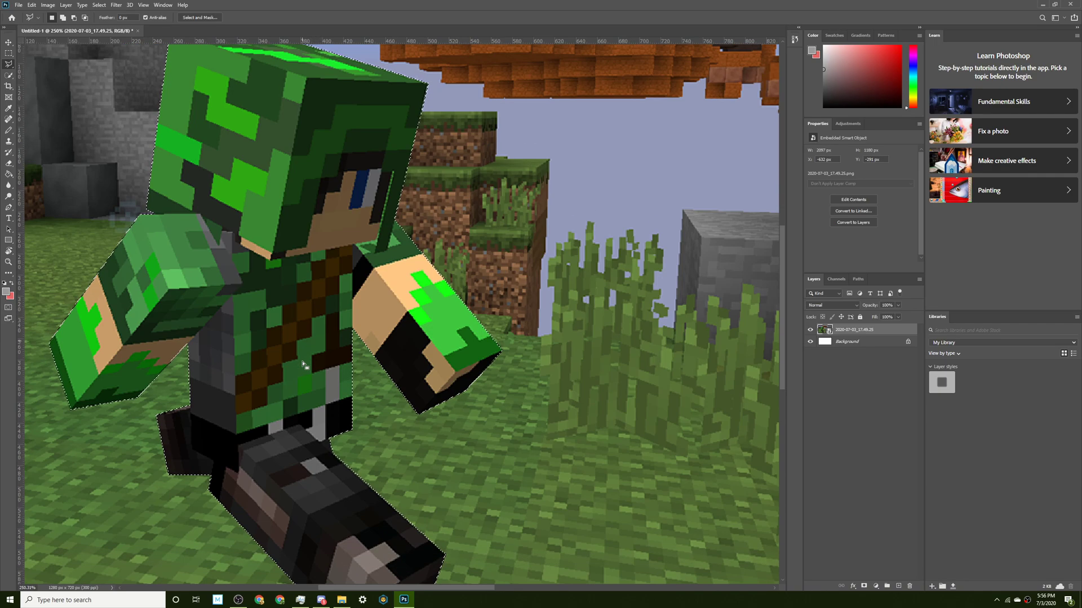
scroll(303, 365, up, 1)
scroll(289, 405, up, 1)
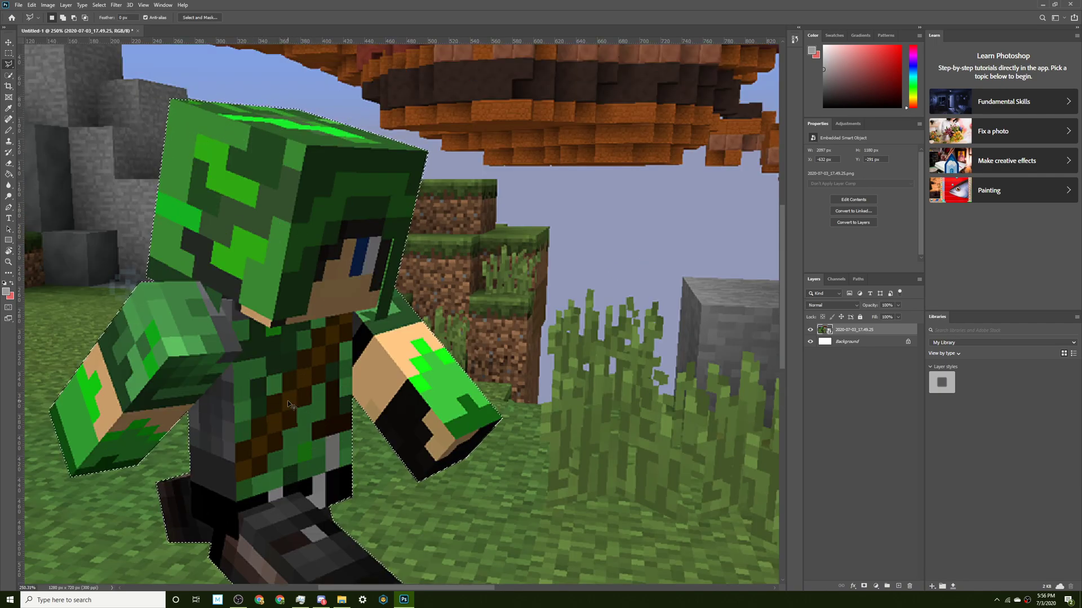
Copy the selected character onto its own layer and check the cut-out by briefly hiding the screenshot layer.
key(ctrl+j)
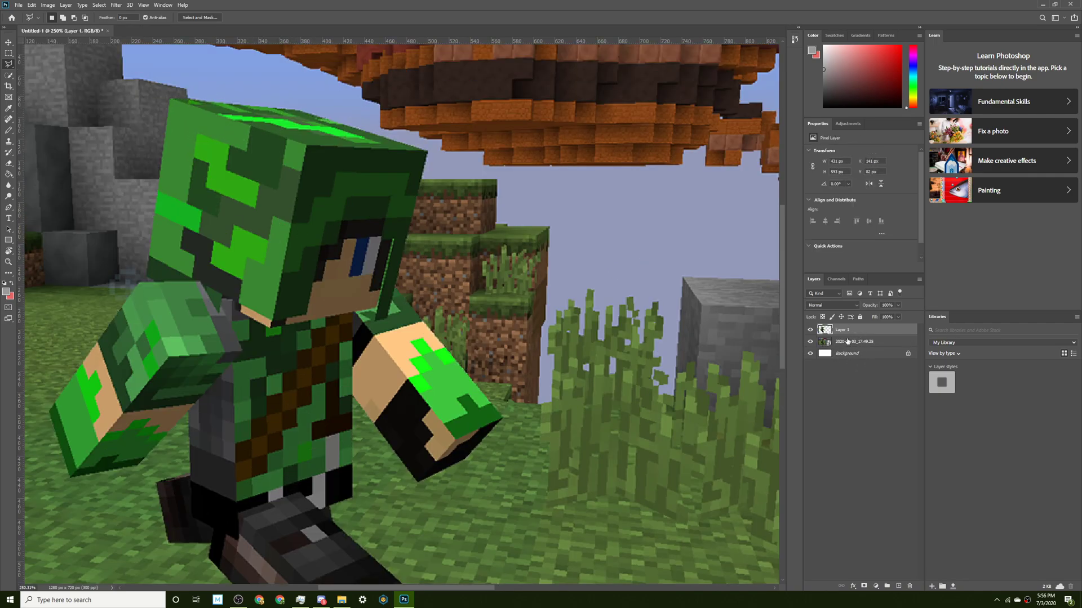
key(ctrl+0)
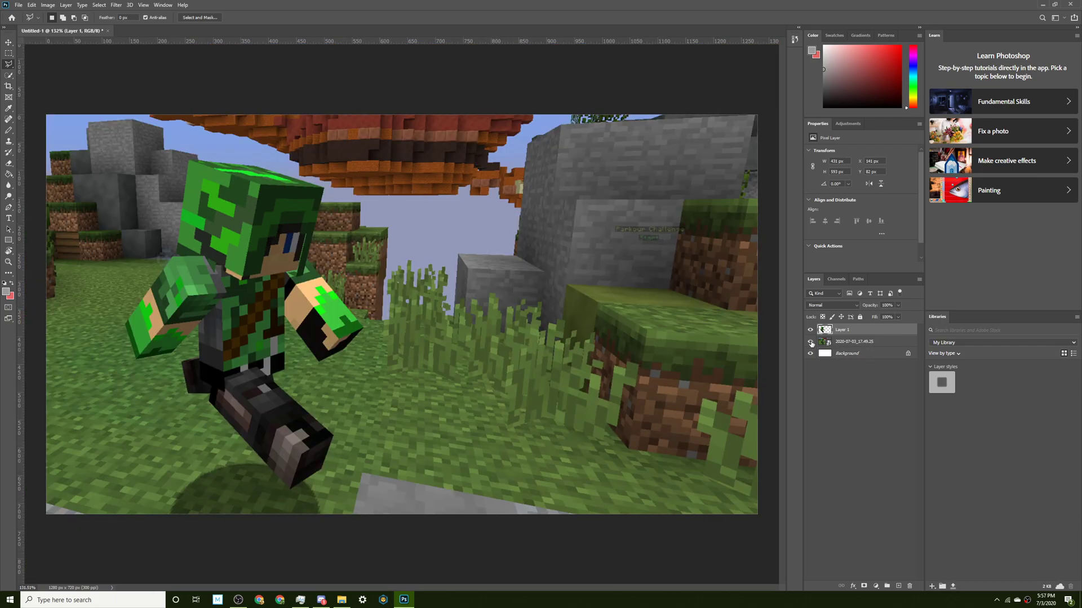
click(811, 342)
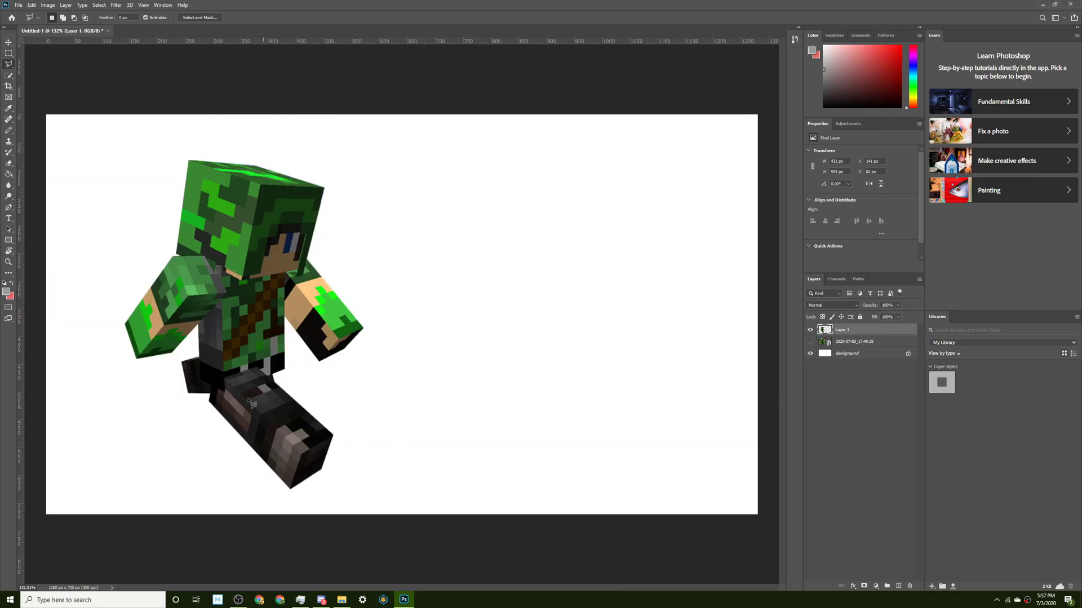
click(811, 341)
Give the character layer a white Color Dodge Inner Glow and a black-to-gray linear Gradient Overlay in Overlay mode.
right_click(856, 331)
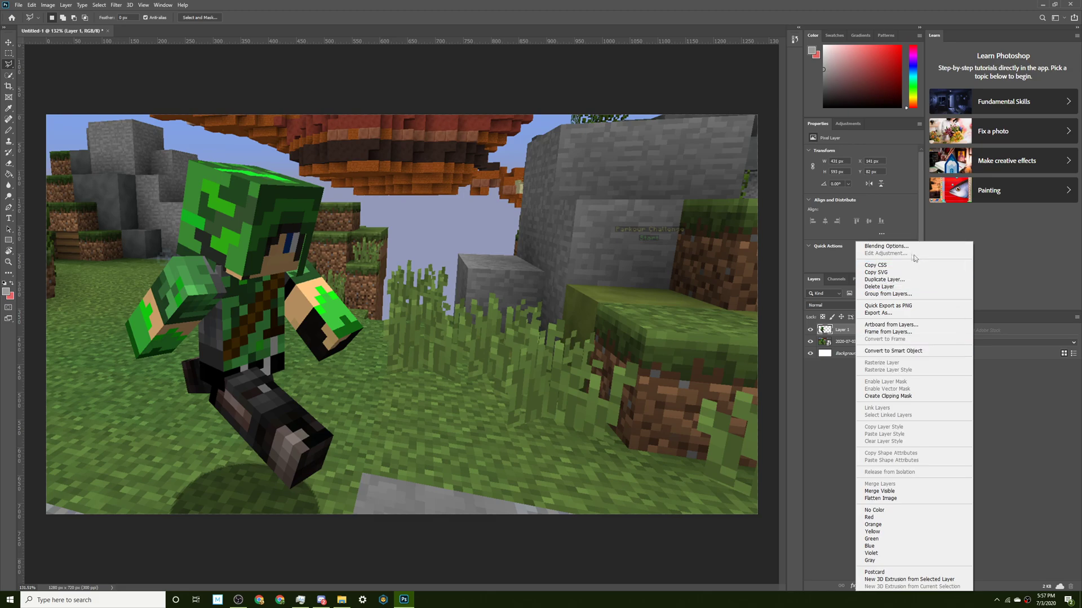
click(896, 247)
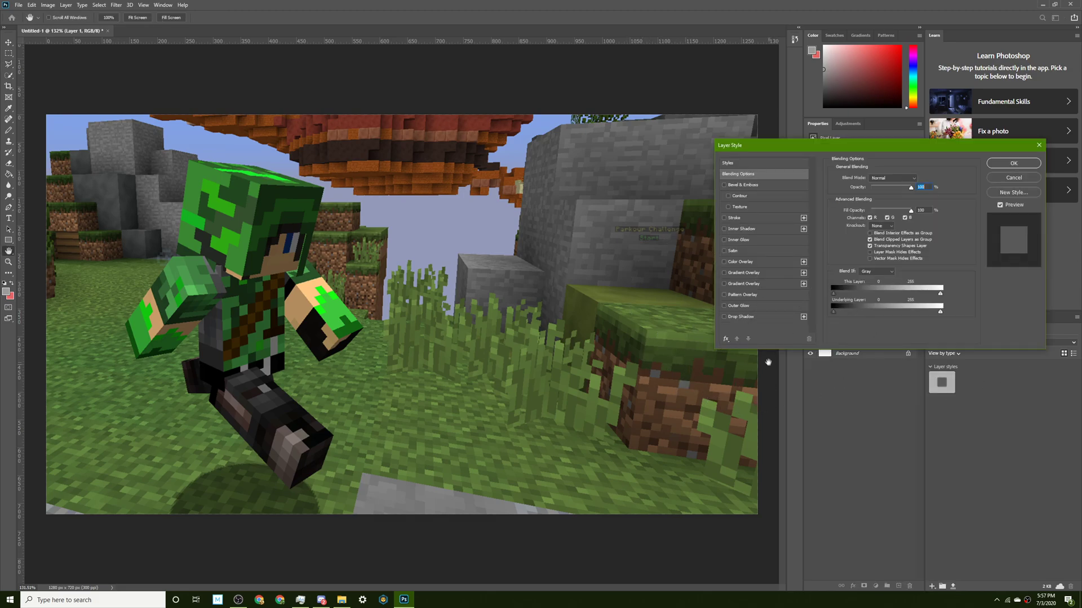
click(736, 241)
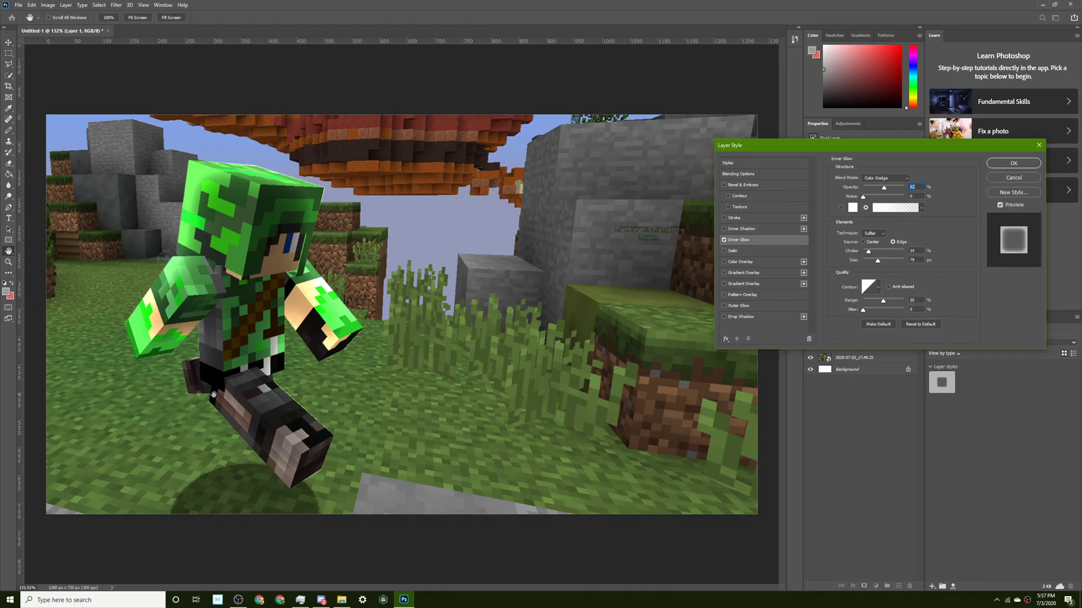
click(739, 284)
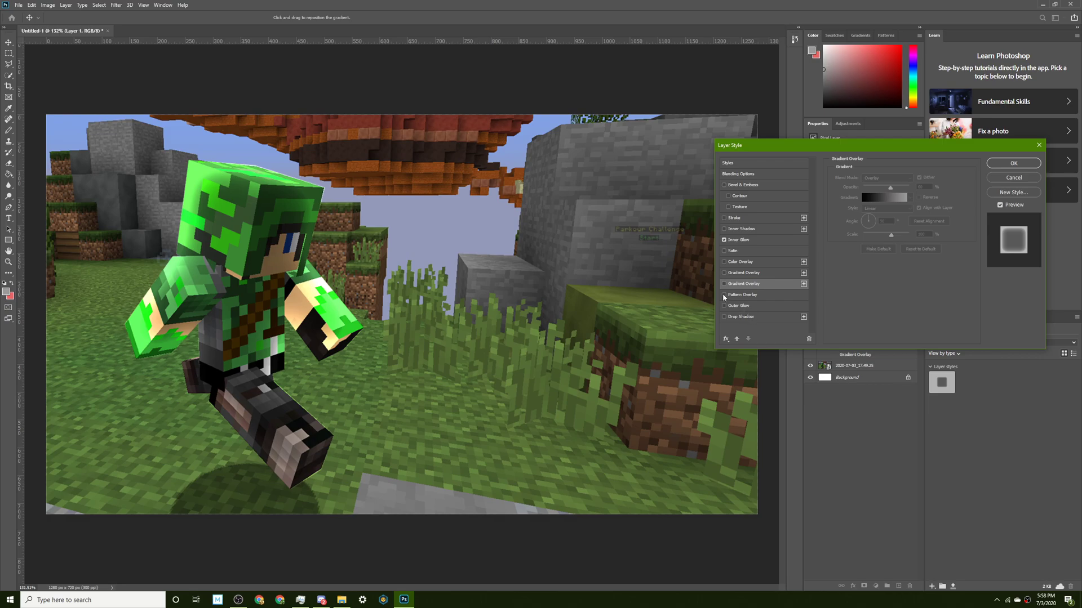
click(724, 284)
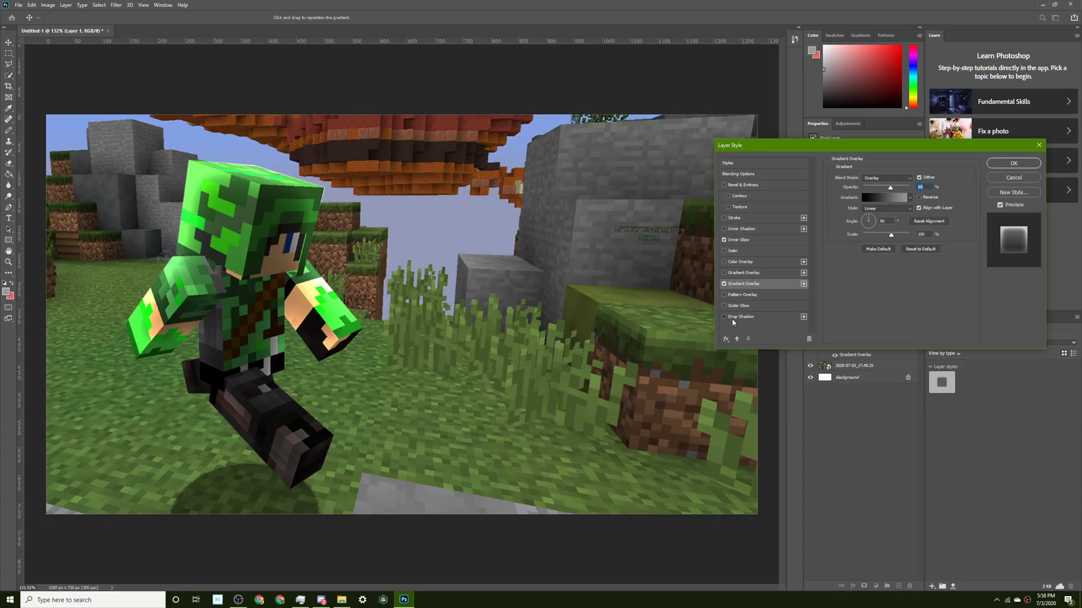
Add a black Multiply Drop Shadow and a thin black inside Stroke to the character layer and apply the layer style.
click(734, 319)
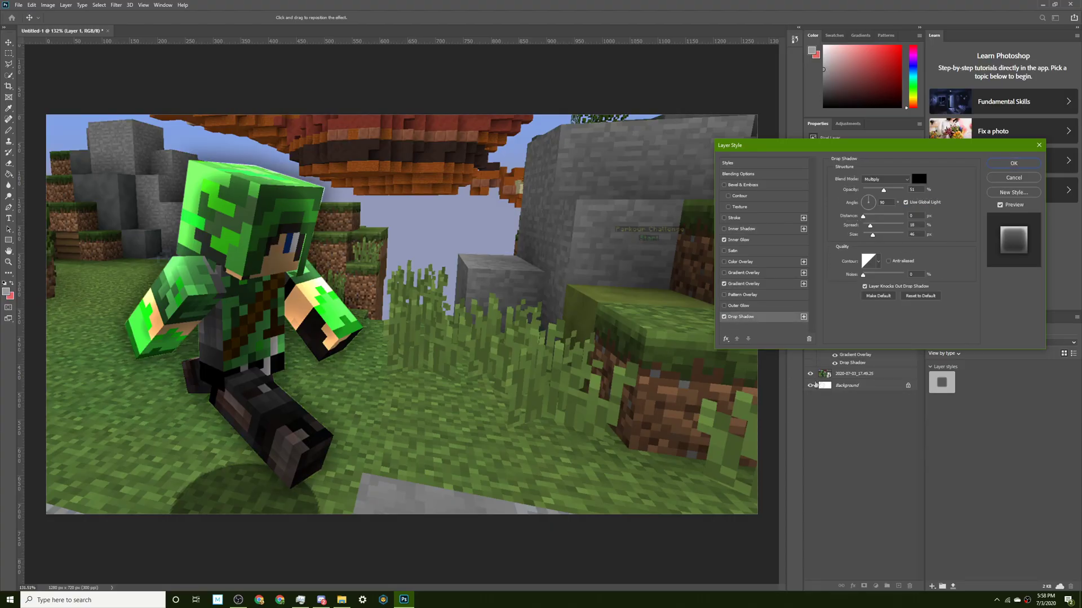
click(725, 318)
click(728, 219)
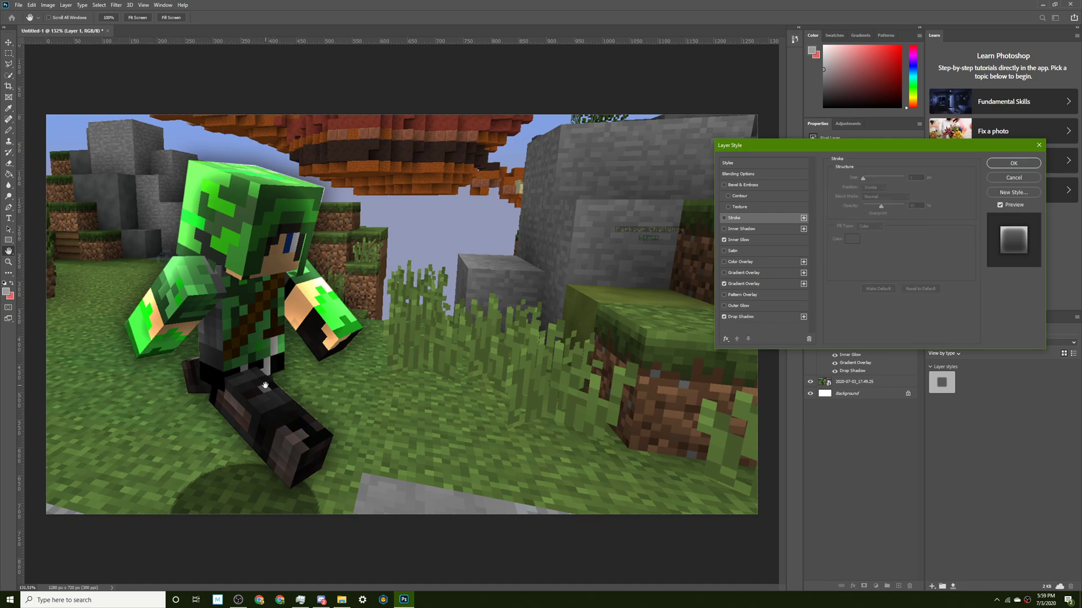
click(725, 219)
click(725, 220)
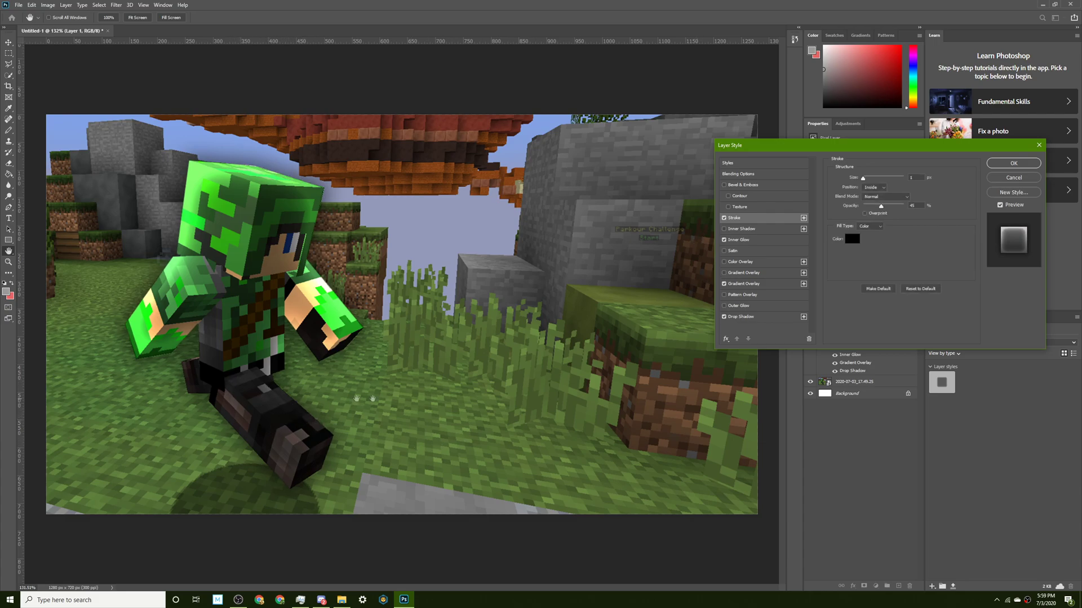
click(1013, 163)
Compare the picture at small thumbnail size with and without the styled character layer.
scroll(355, 380, down, 8)
key(l)
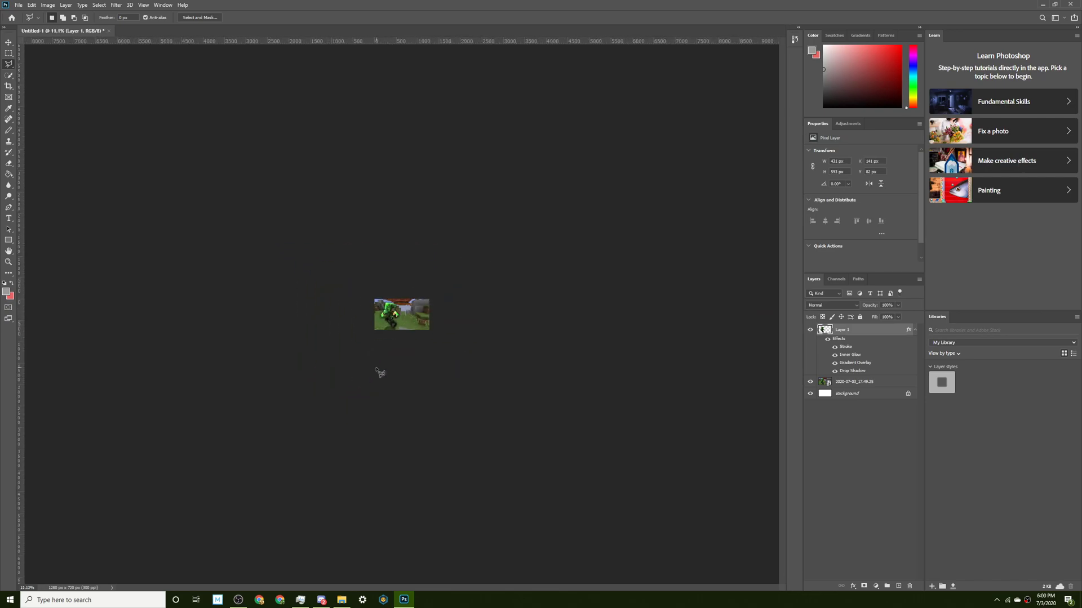
scroll(379, 371, up, 4)
scroll(378, 372, down, 1)
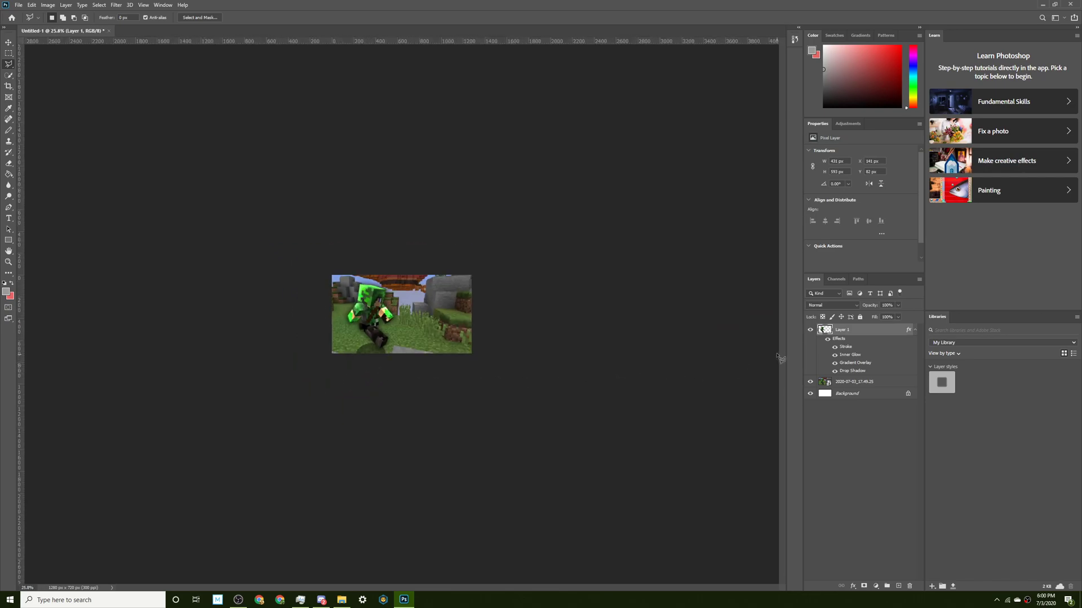
click(811, 330)
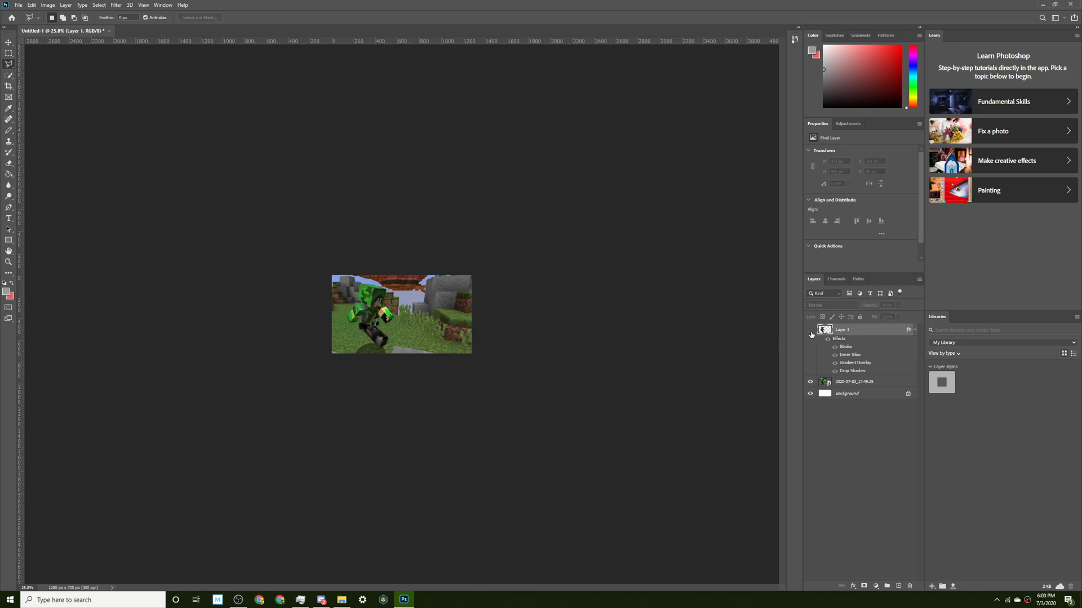
click(812, 331)
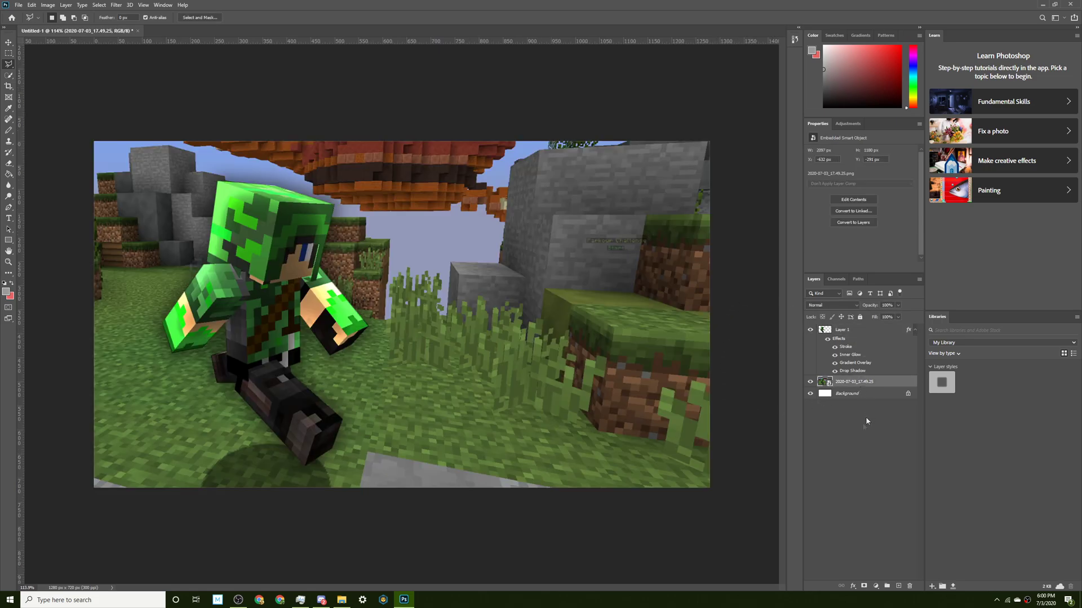
Apply a Radial Blur to the background screenshot layer with amount 9, Spin method and Best quality.
click(116, 5)
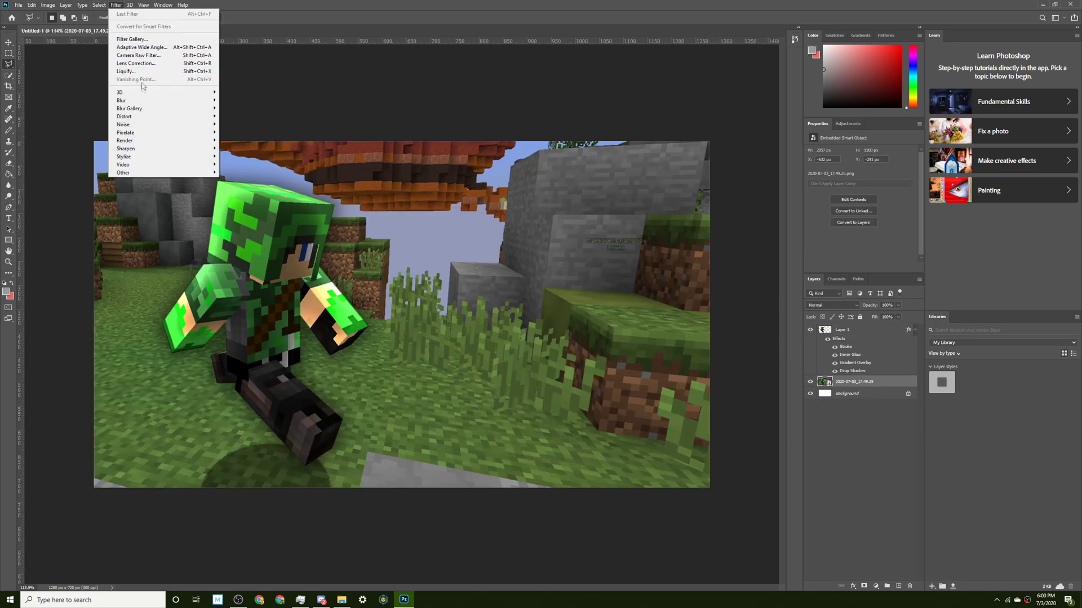
mouse_move(147, 100)
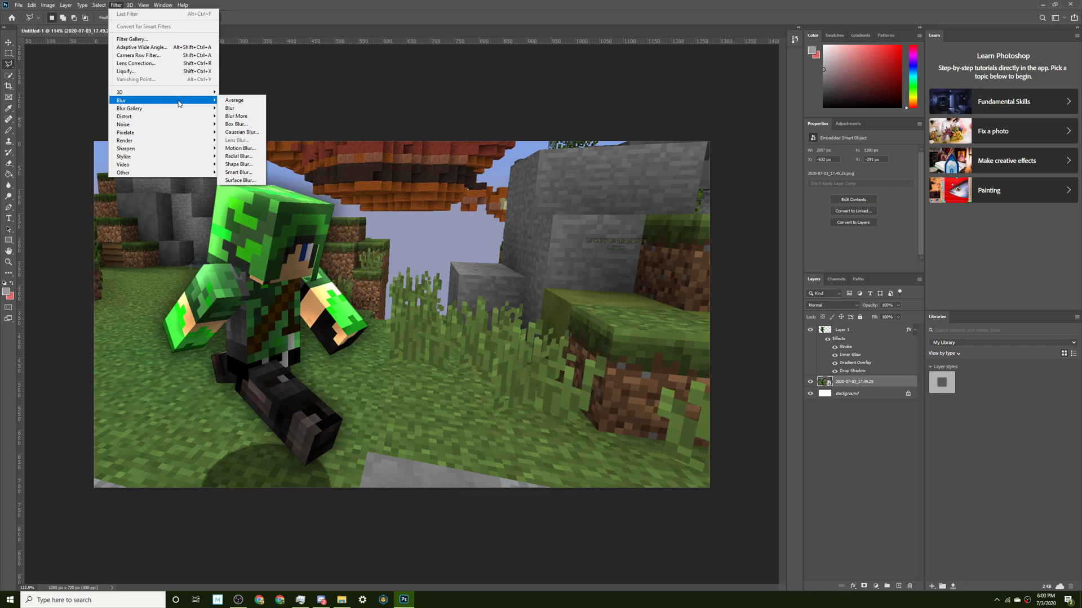
click(238, 156)
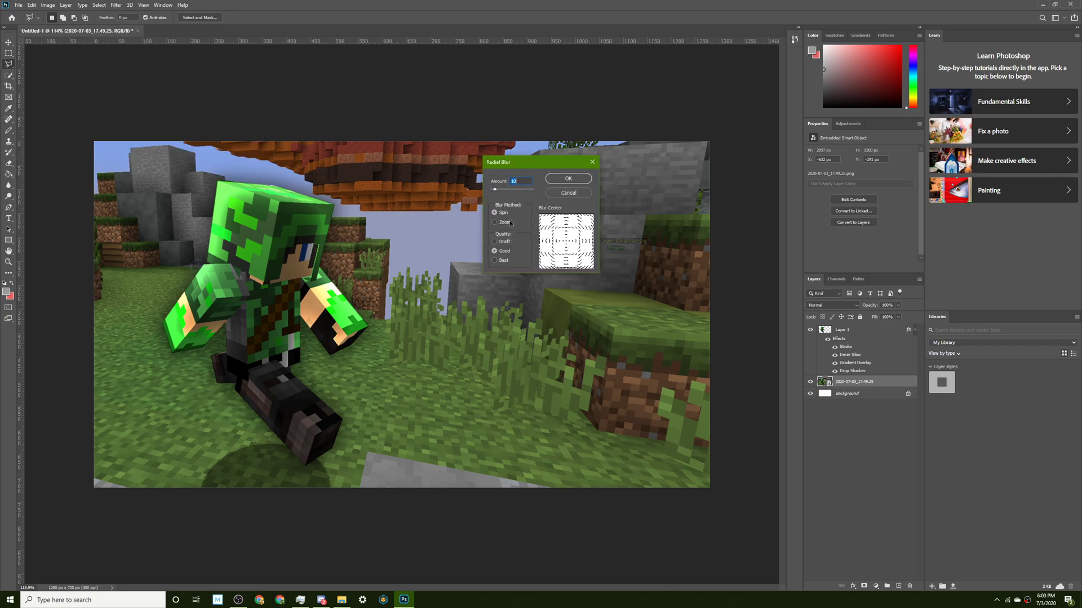
click(503, 261)
key(BackSpace)
key(BackSpace)
text(9)
click(575, 181)
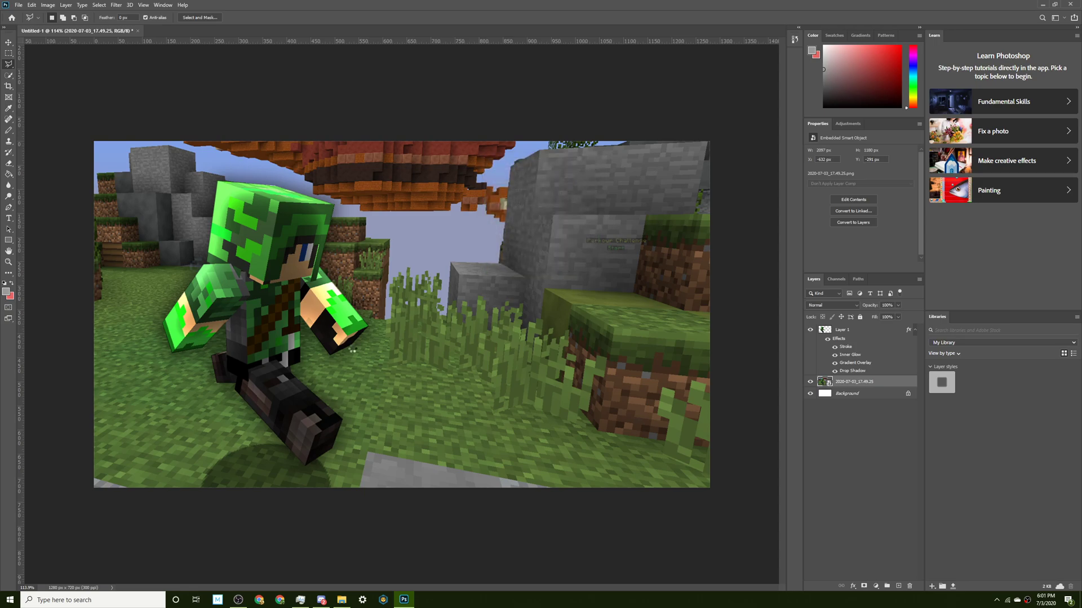
Add the text "this is a thumbnail" in white (ffffff) 14 pt Minecraftia to the canvas's upper right area and commit it.
scroll(416, 341, down, 5)
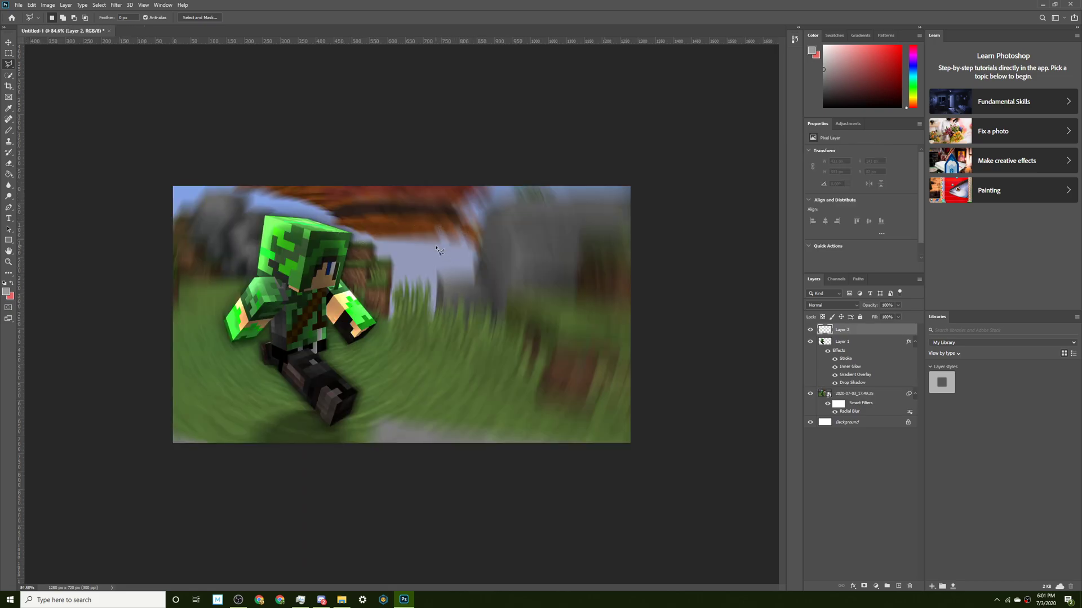
key(t)
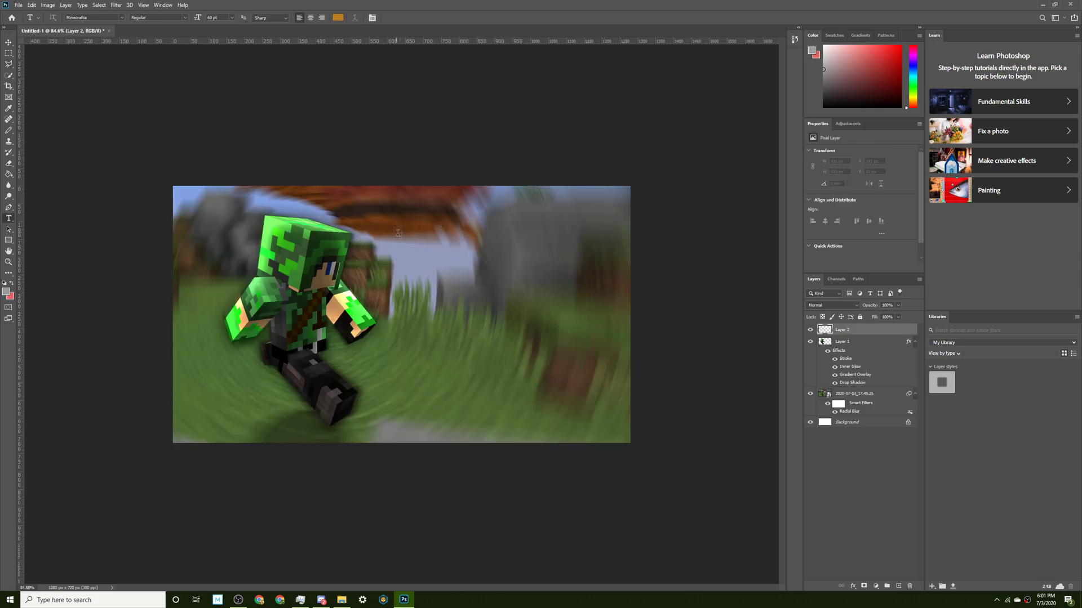
drag(387, 207, 627, 319)
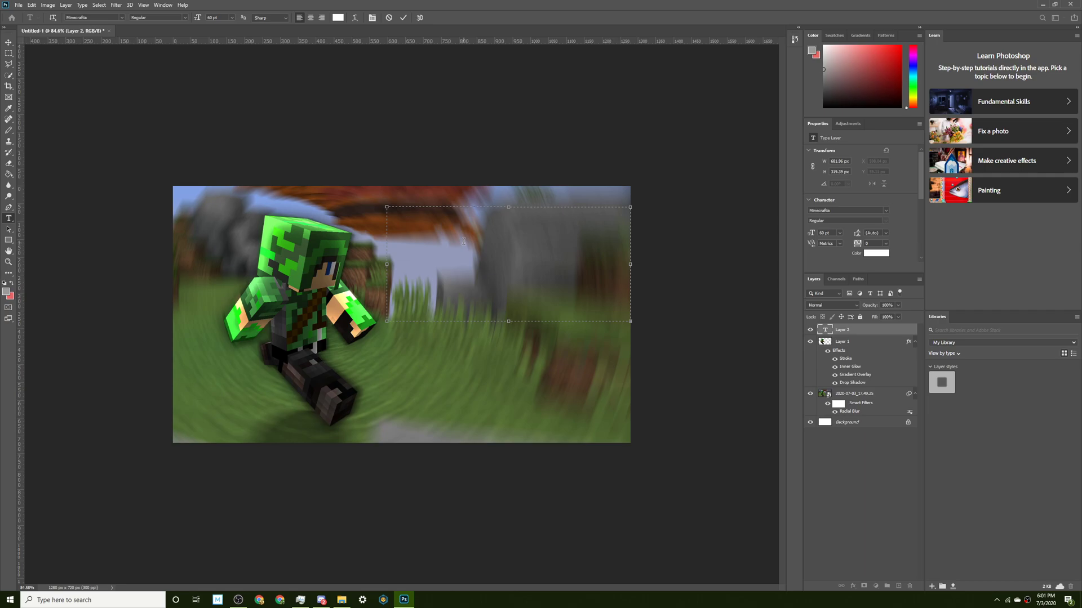
text(this is a thumbna)
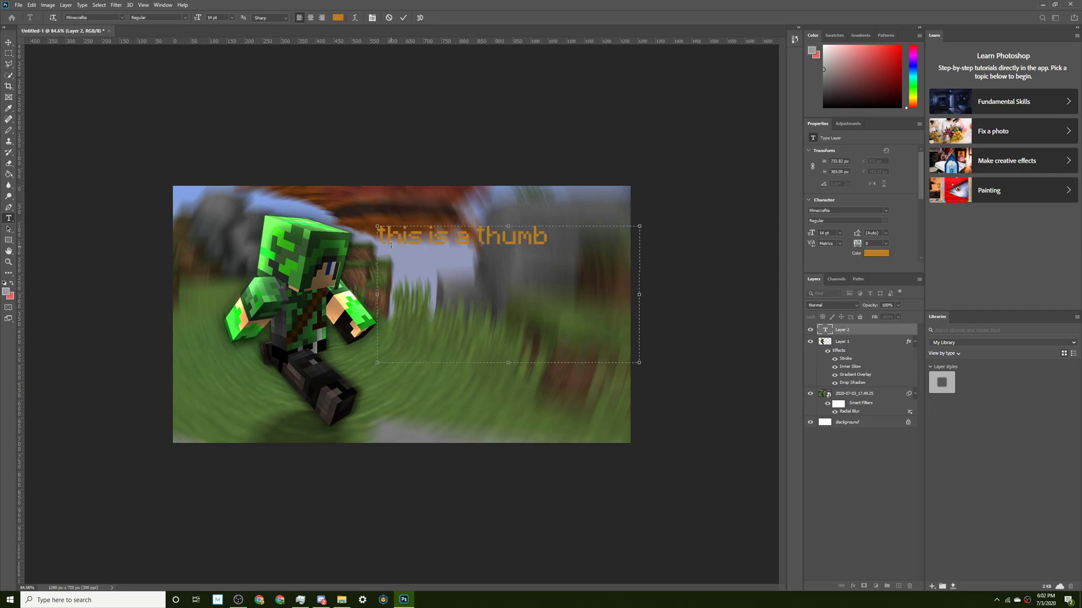
click(878, 252)
text(ffffff)
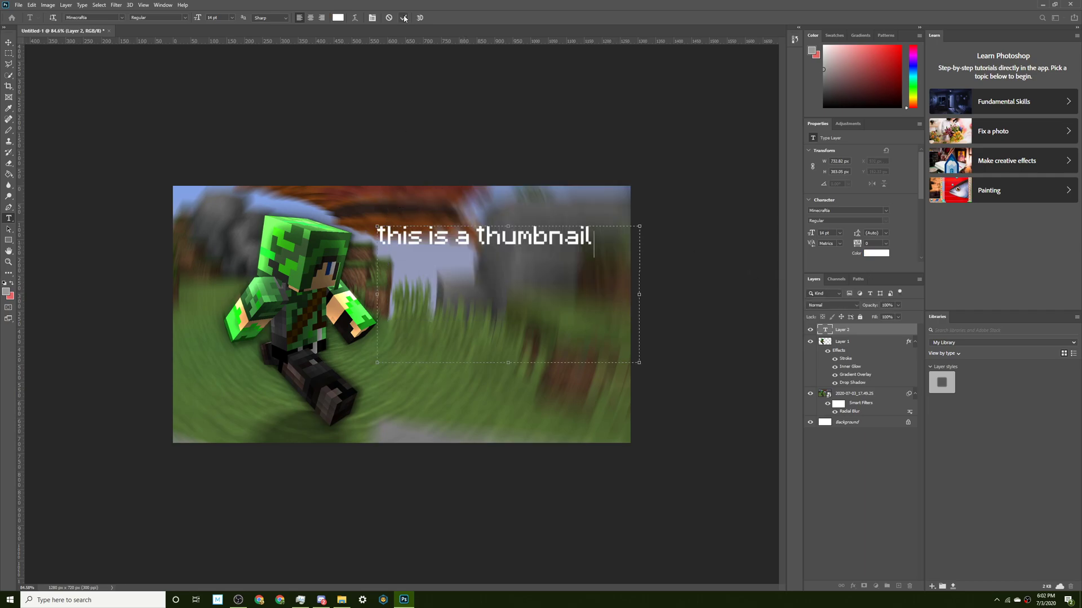
key(Return)
key(ctrl+Return)
Check how readable the title is with the picture at small thumbnail size, and switch to the Move tool.
scroll(468, 278, down, 15)
key(v)
scroll(414, 332, up, 1)
scroll(413, 333, down, 6)
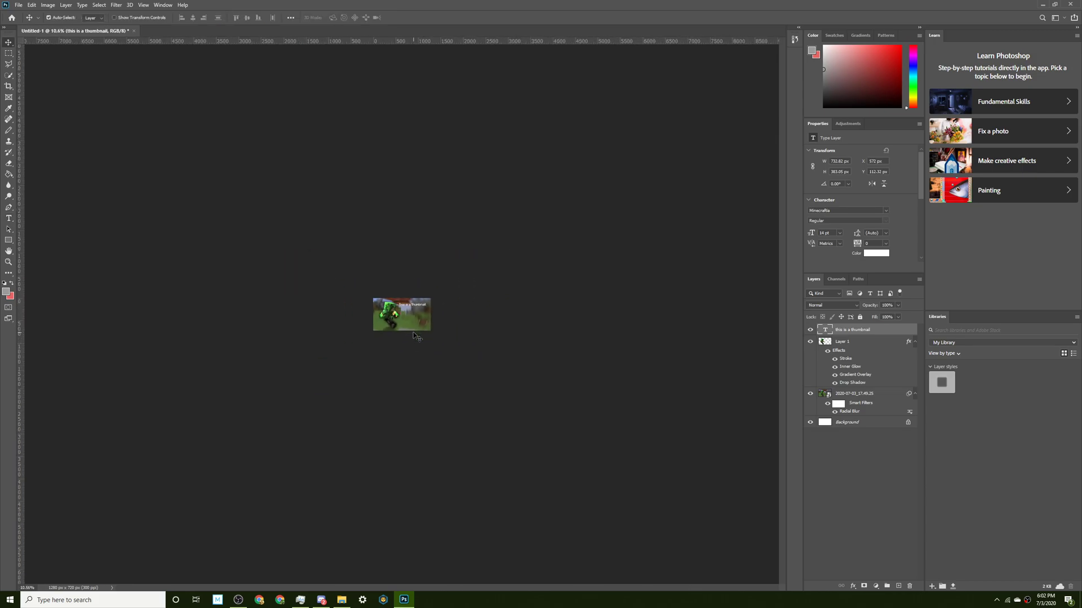
scroll(412, 330, up, 7)
scroll(412, 330, down, 2)
scroll(412, 331, up, 2)
Apply a black Multiply Drop Shadow, a Gradient Overlay and a white Color Dodge Inner Glow to the title layer, leaving Stroke off.
right_click(870, 329)
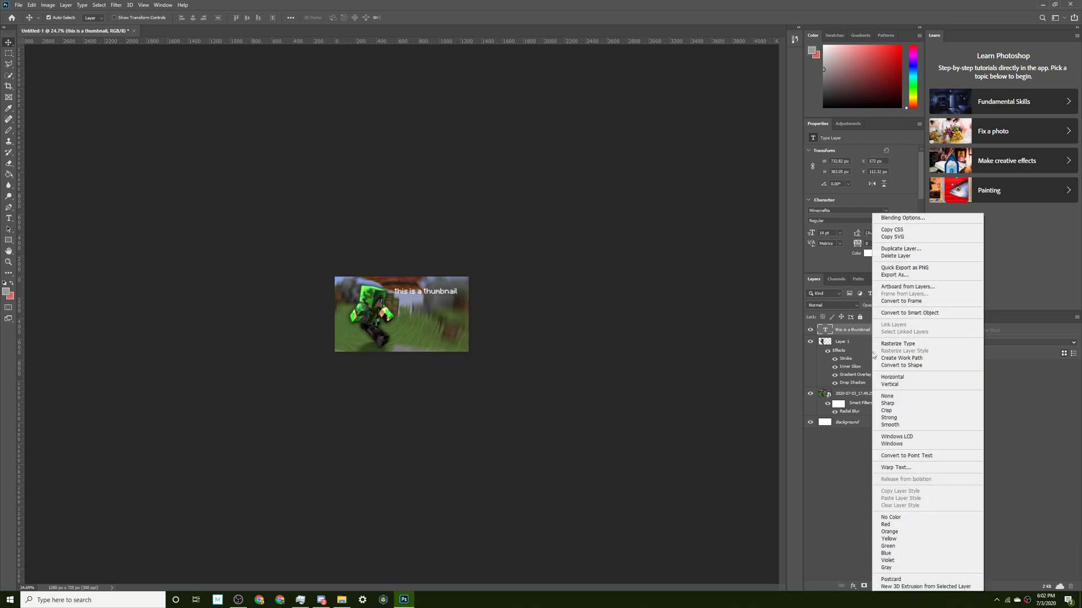
click(888, 218)
click(741, 317)
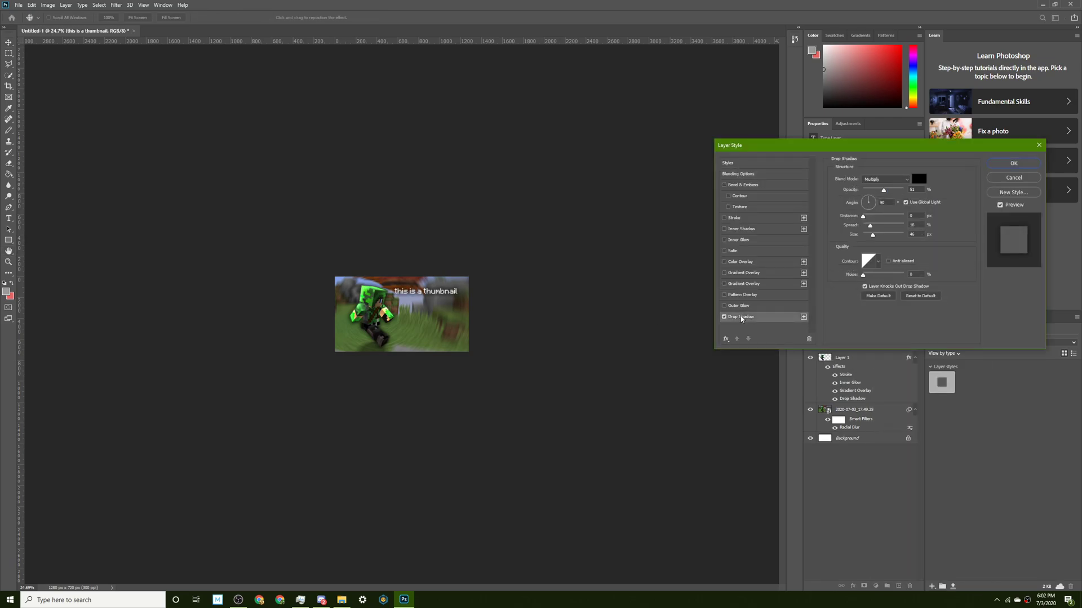
click(724, 317)
click(724, 317)
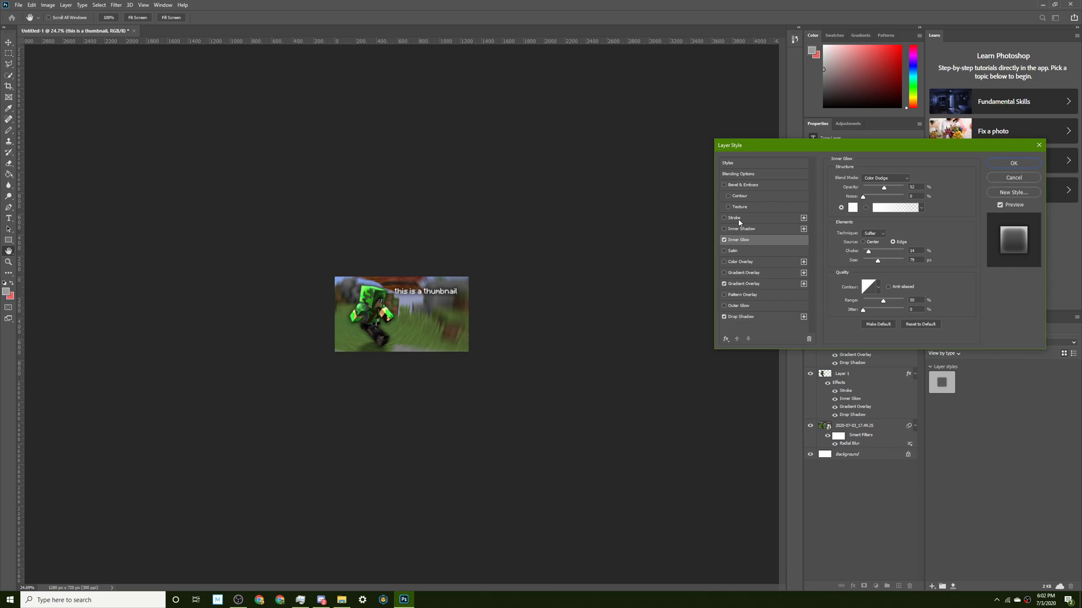
click(739, 221)
click(724, 218)
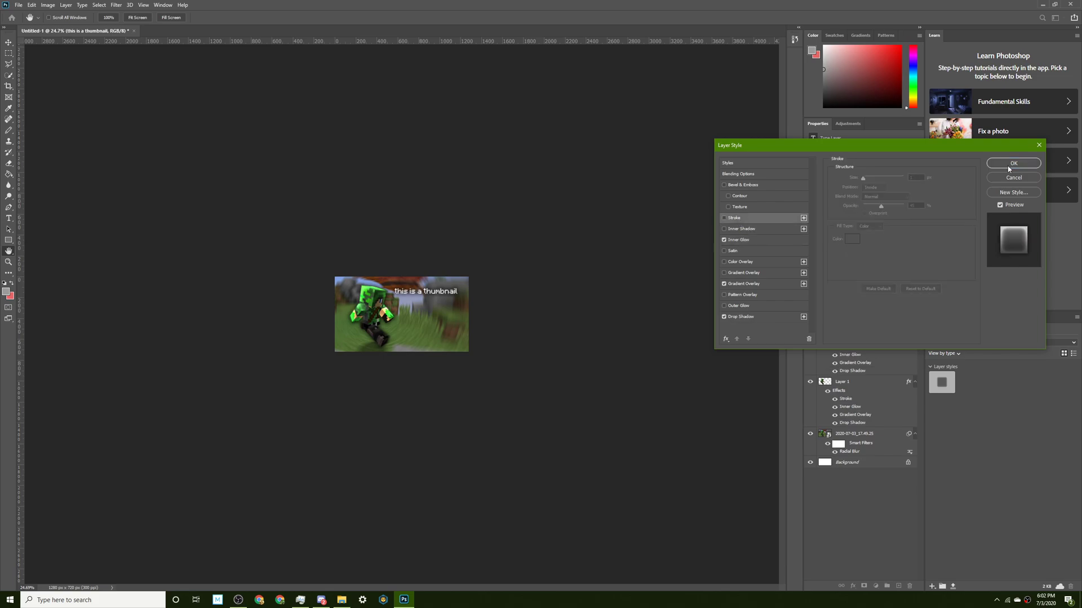
click(1010, 165)
Enlarge the title to about 24.3 pt across two lines and place it beside the character in the picture's upper right area.
drag(450, 325, 482, 357)
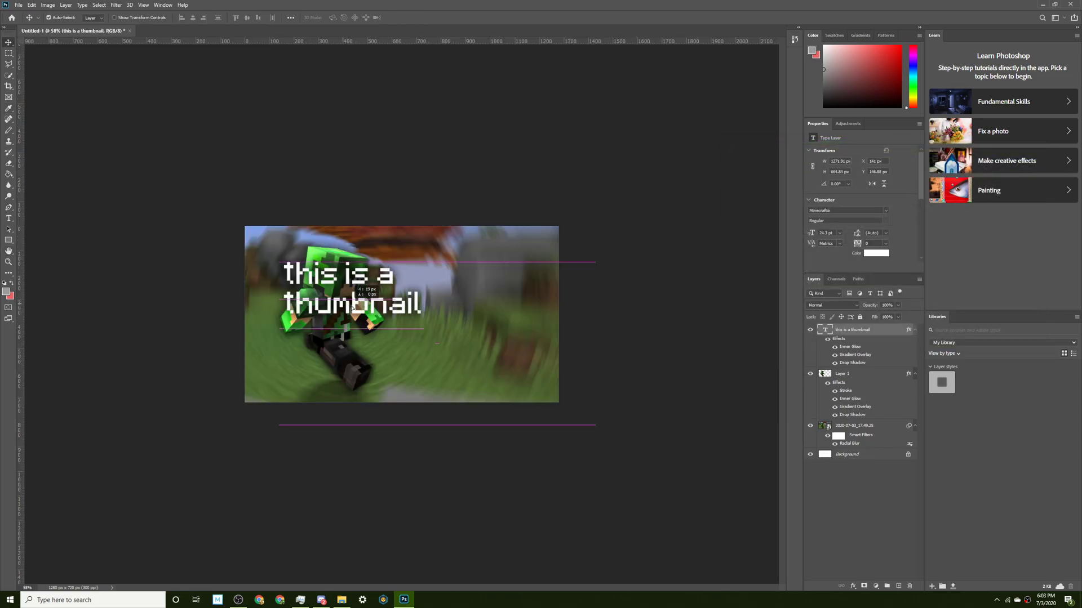
drag(355, 282, 467, 284)
scroll(529, 274, down, 3)
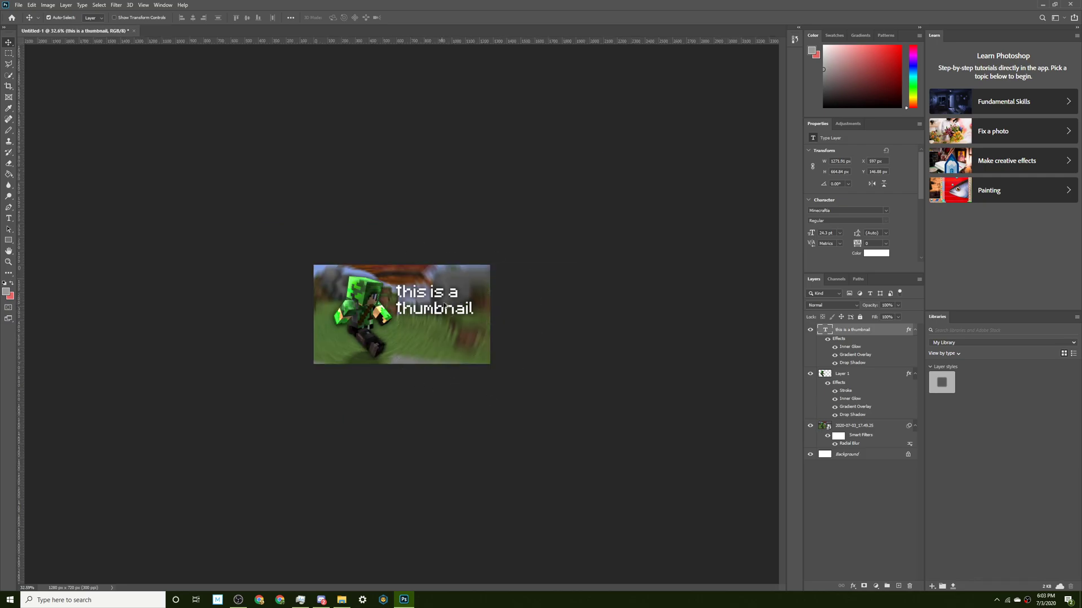
scroll(417, 338, down, 4)
scroll(389, 372, up, 10)
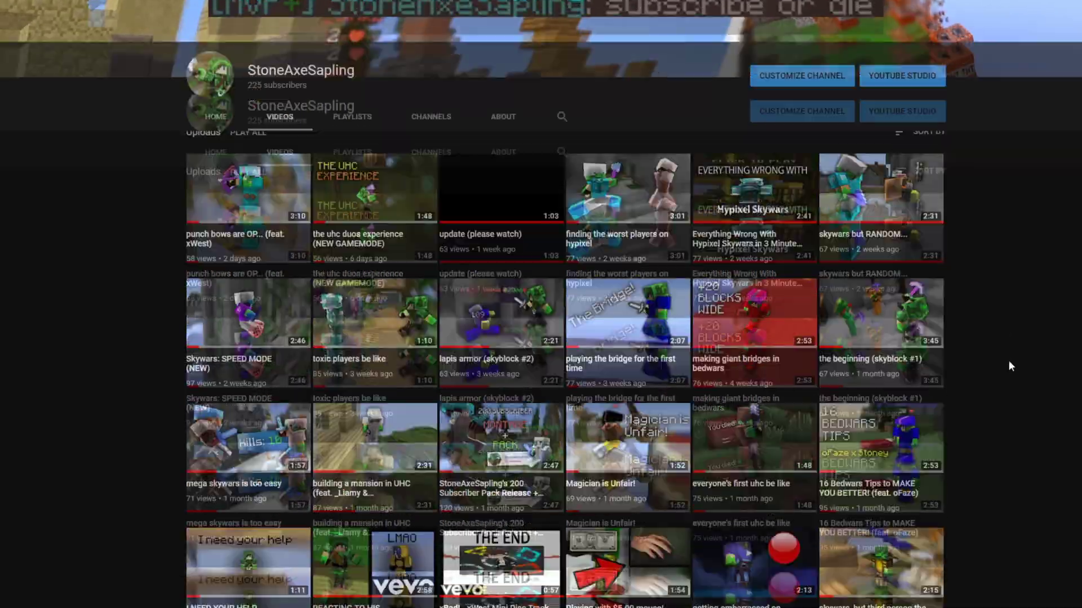
Switch to the YouTube channel page and look through the thumbnails of its uploaded videos.
scroll(1006, 352, down, 5)
scroll(1006, 353, up, 3)
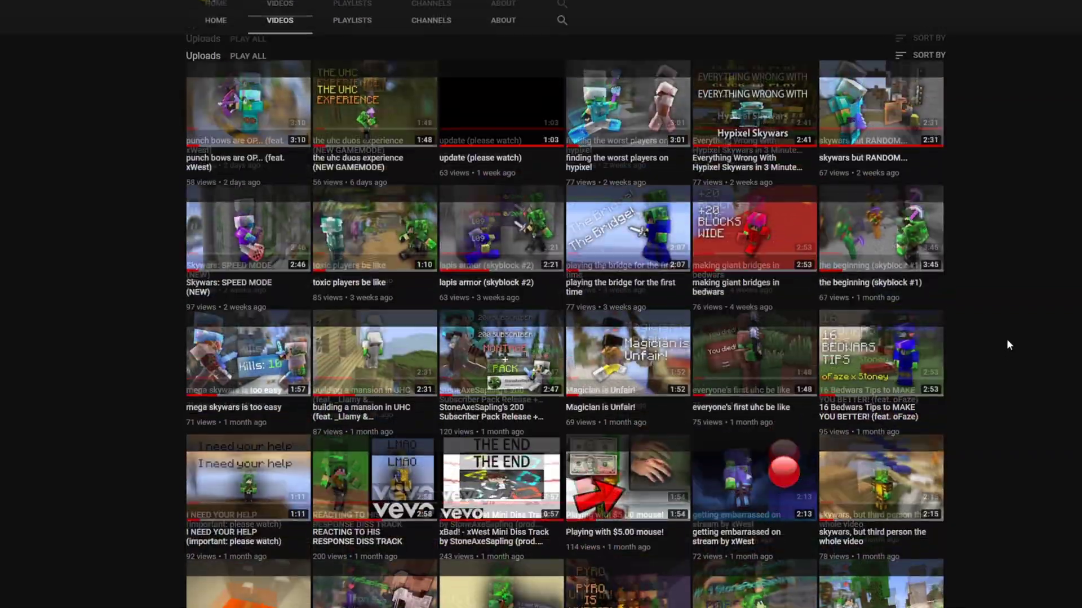
scroll(1050, 504, down, 9)
scroll(1037, 529, up, 6)
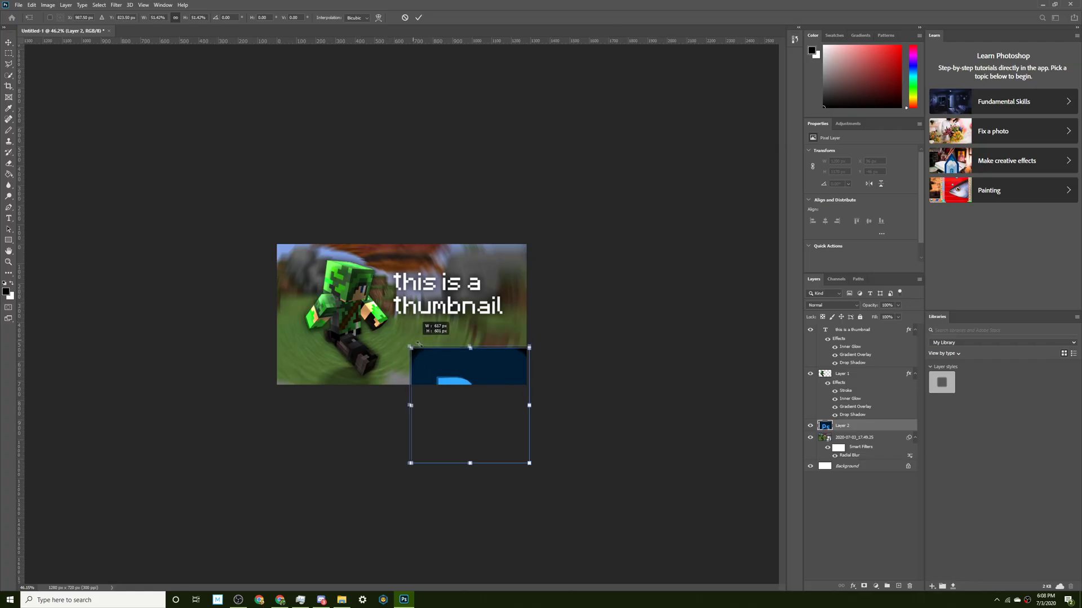
Scale down the Photoshop logo and position it behind the character, and move the title up into the picture's upper right corner.
drag(435, 349, 429, 322)
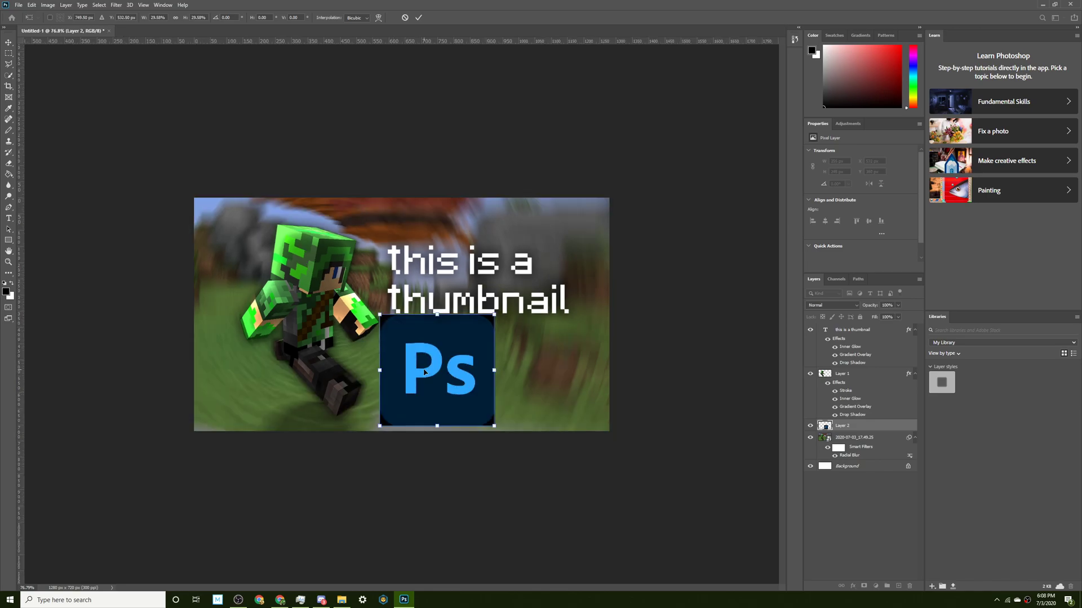
drag(426, 375, 377, 365)
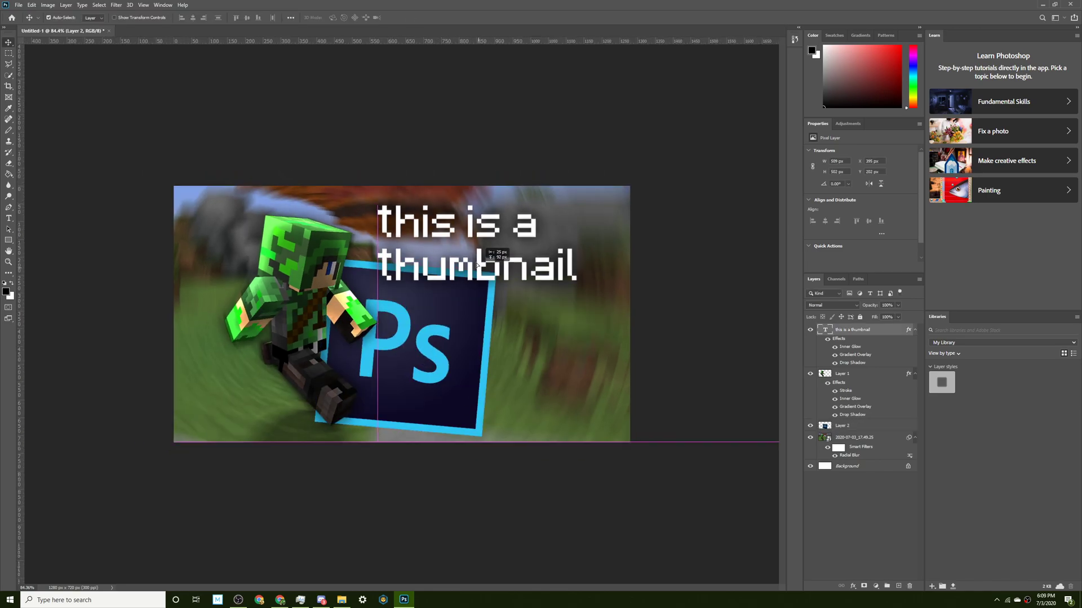
drag(483, 265, 479, 250)
Apply an Inner Glow, Gradient Overlay and Drop Shadow to the Photoshop logo layer and check the composition at several sizes.
right_click(852, 425)
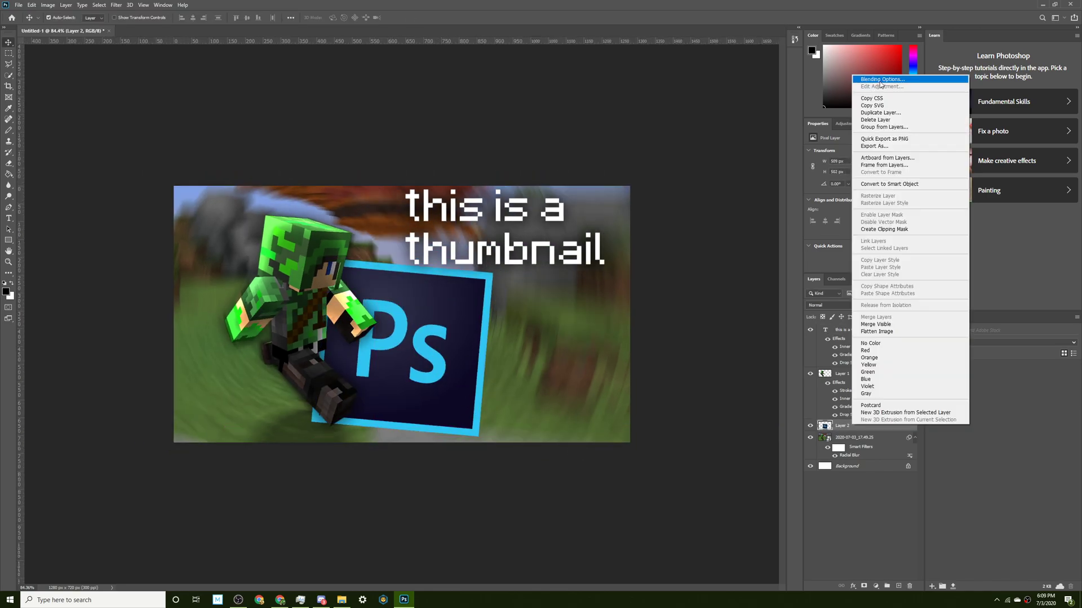
click(881, 82)
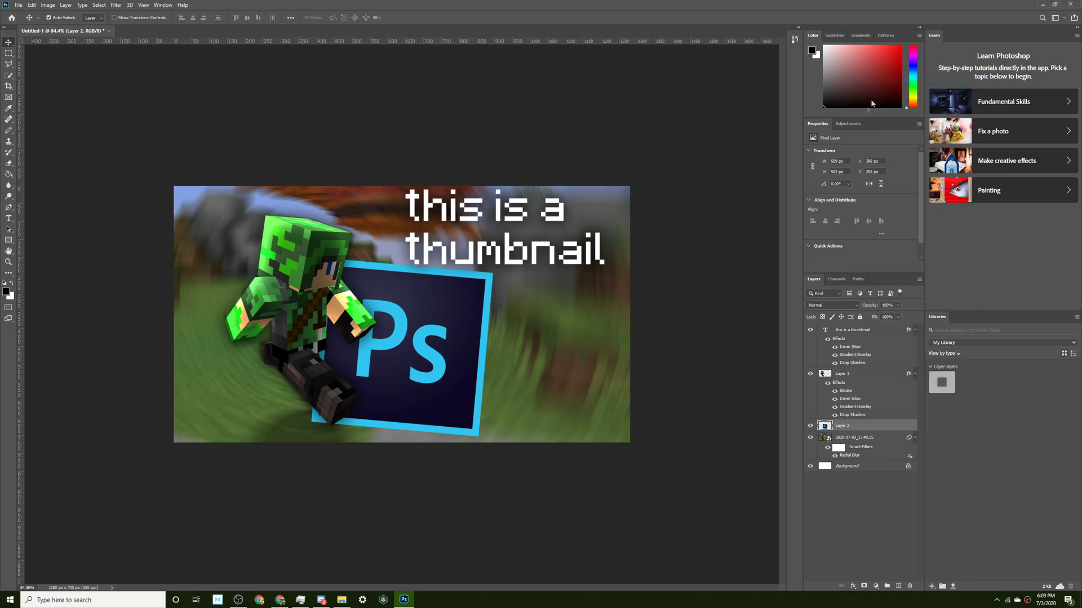
click(770, 219)
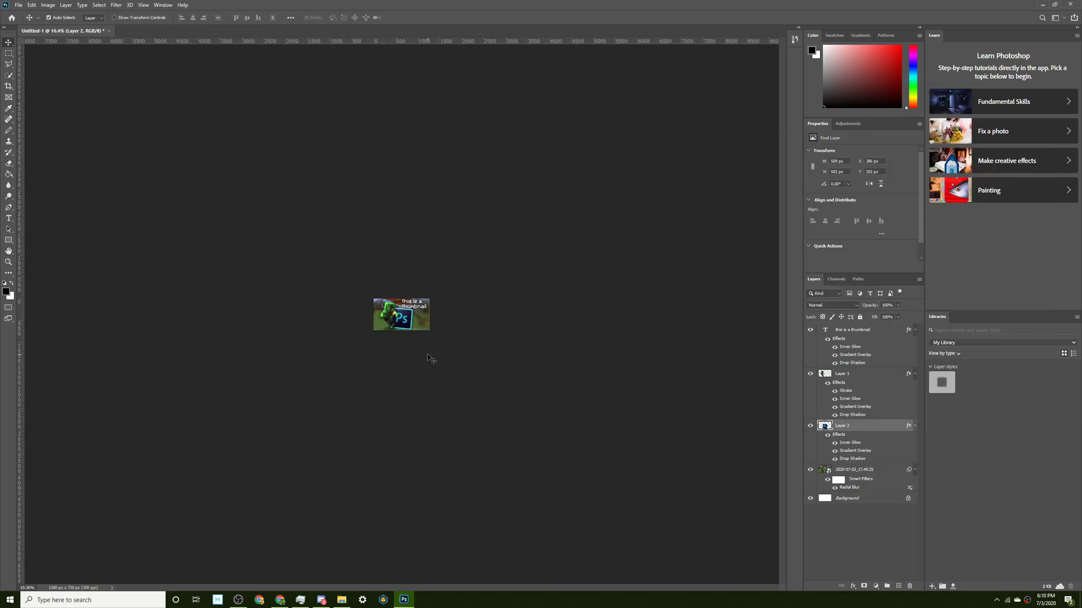
scroll(406, 349, up, 10)
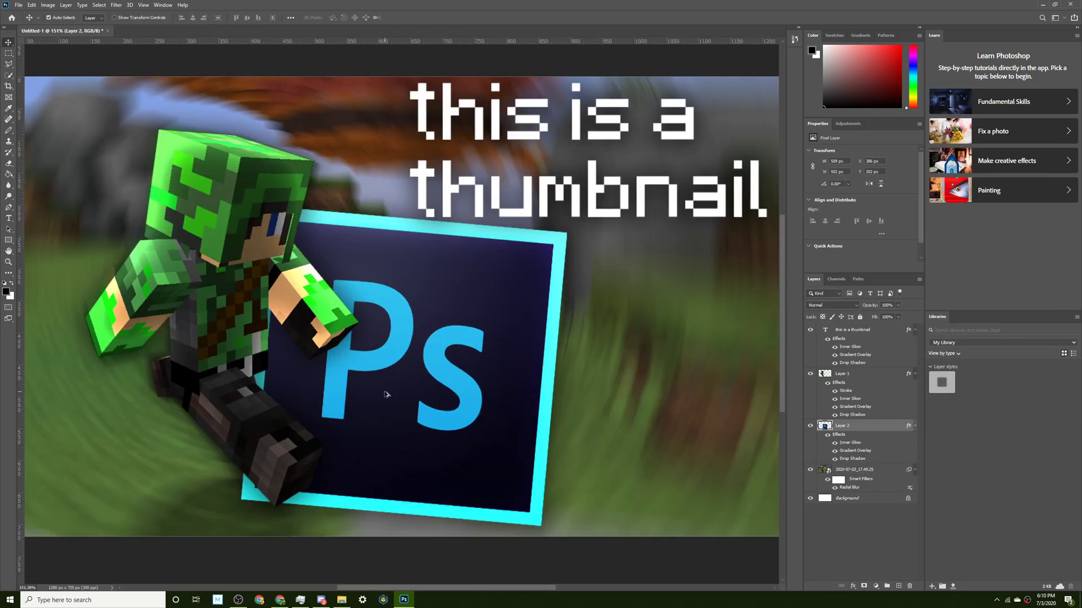
scroll(385, 394, down, 6)
scroll(393, 394, up, 1)
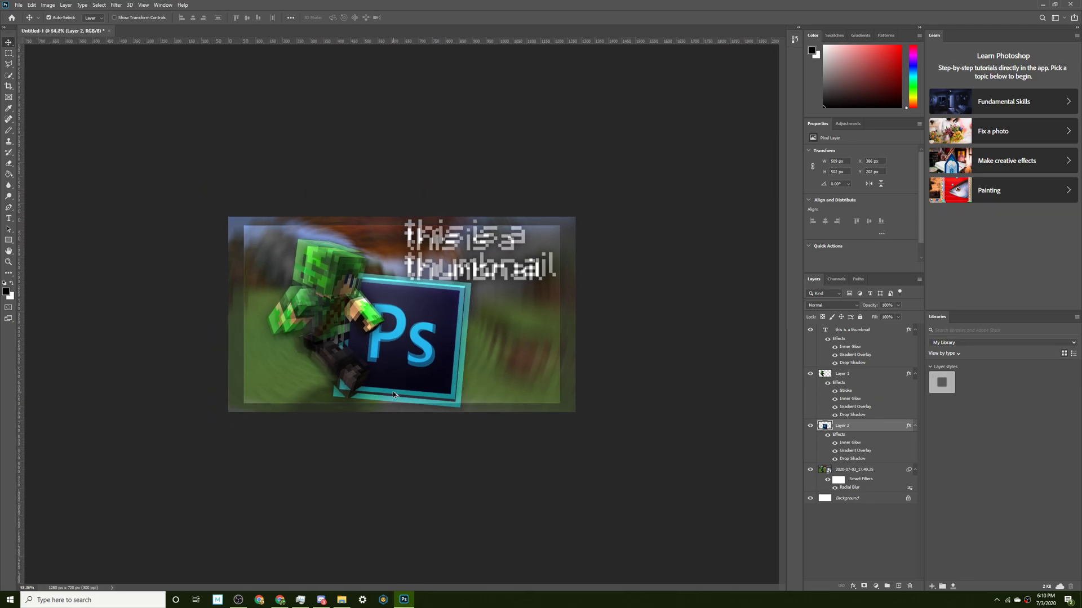